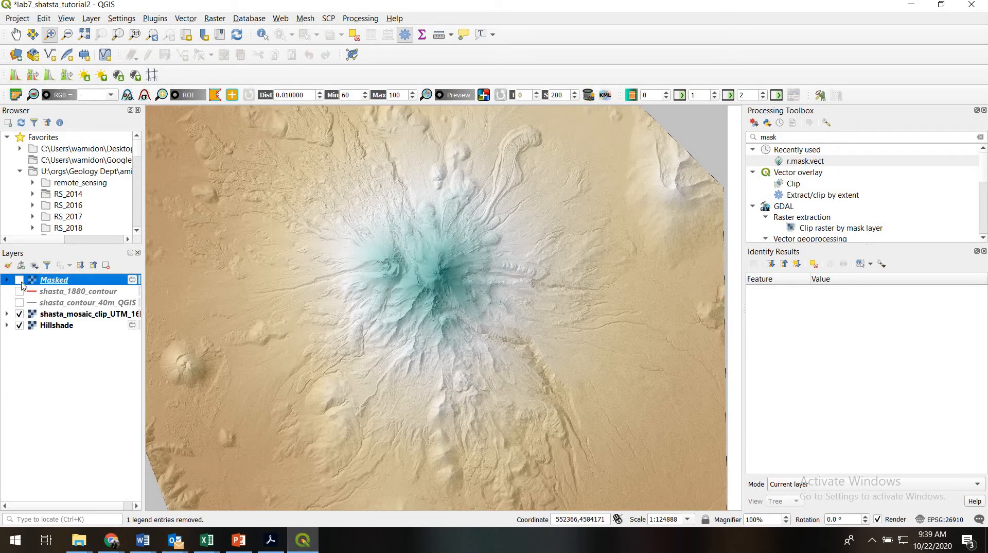
- Show the Masked raster and the shasta_1880_contour layer, toggling the raster to compare its extent with the contour
{"action": "left_click", "coordinate": [19, 281]}
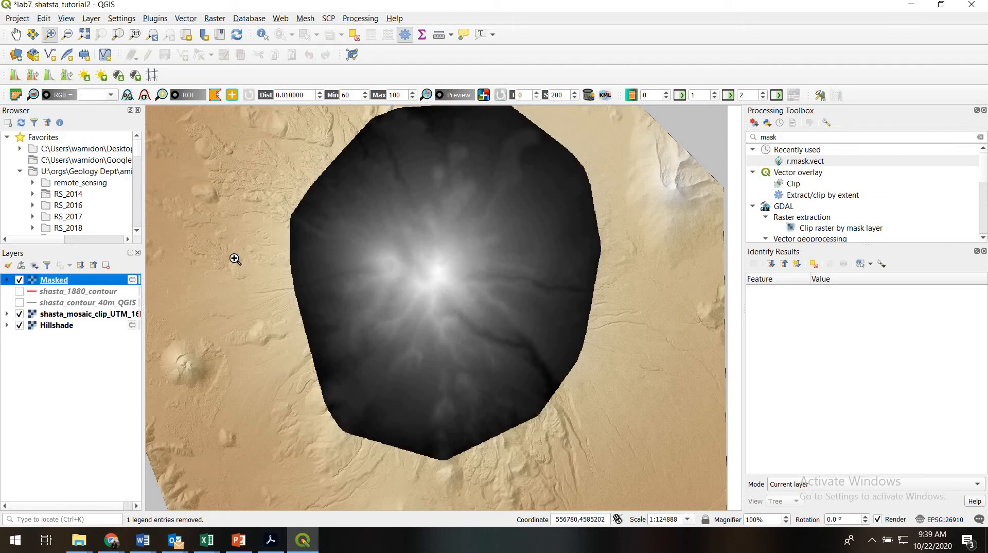
{"action": "left_click", "coordinate": [19, 292]}
{"action": "left_click", "coordinate": [18, 280]}
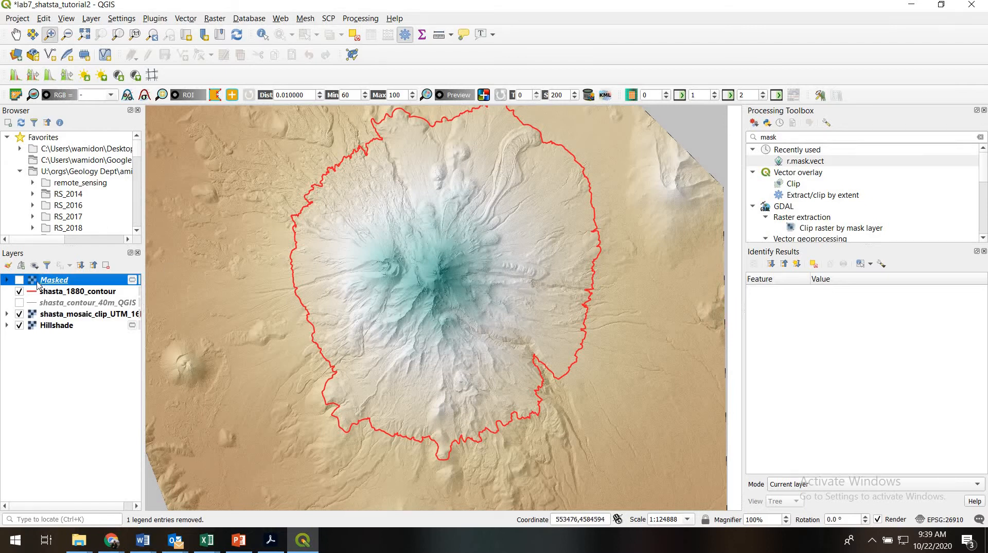
{"action": "left_click", "coordinate": [20, 279]}
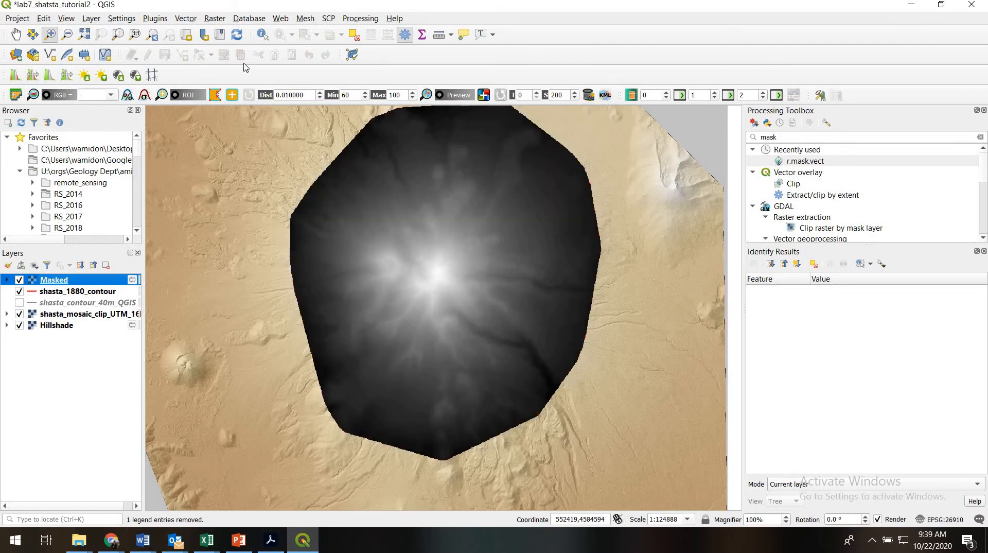
- Identify the Masked raster's values at one point inside the masked area and one point outside it
{"action": "left_click", "coordinate": [262, 34]}
{"action": "left_click", "coordinate": [449, 210]}
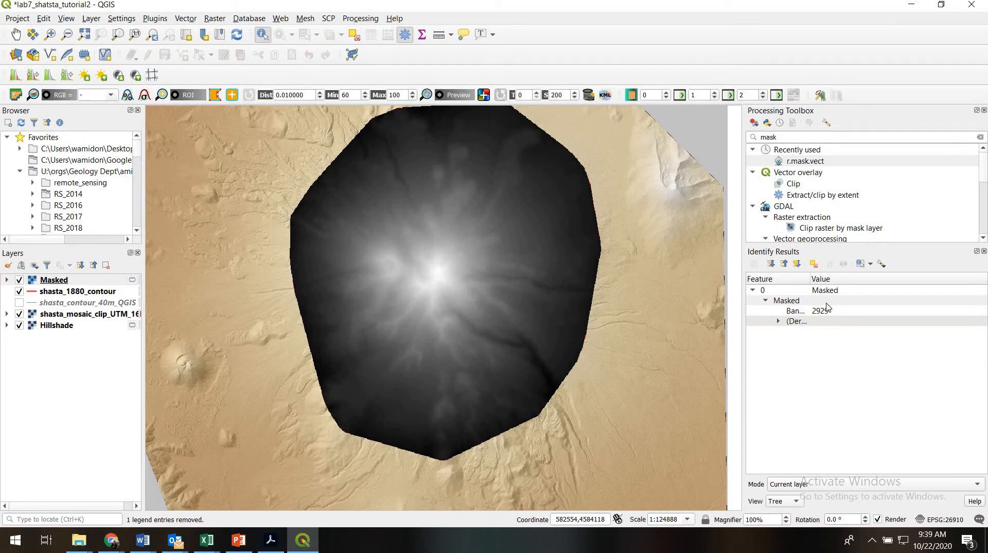
{"action": "left_click", "coordinate": [601, 236]}
- Switch to the Excel workbook and review the average height, total area, total volume, pixel area and number of pixels columns
{"action": "mouse_move", "coordinate": [206, 545]}
{"action": "left_click", "coordinate": [288, 488]}
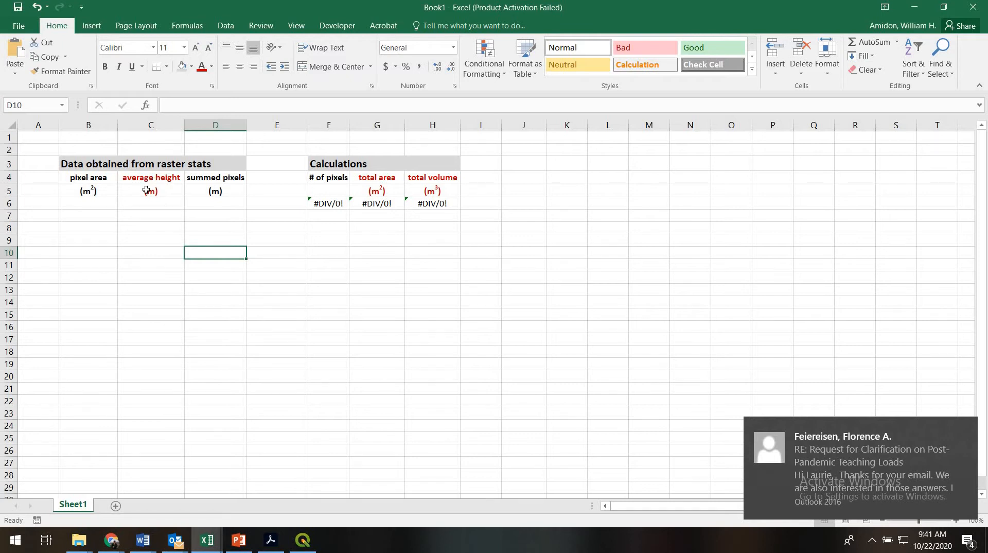
{"action": "left_click_drag", "start_coordinate": [149, 178], "coordinate": [149, 192]}
{"action": "left_click_drag", "start_coordinate": [364, 178], "coordinate": [423, 191]}
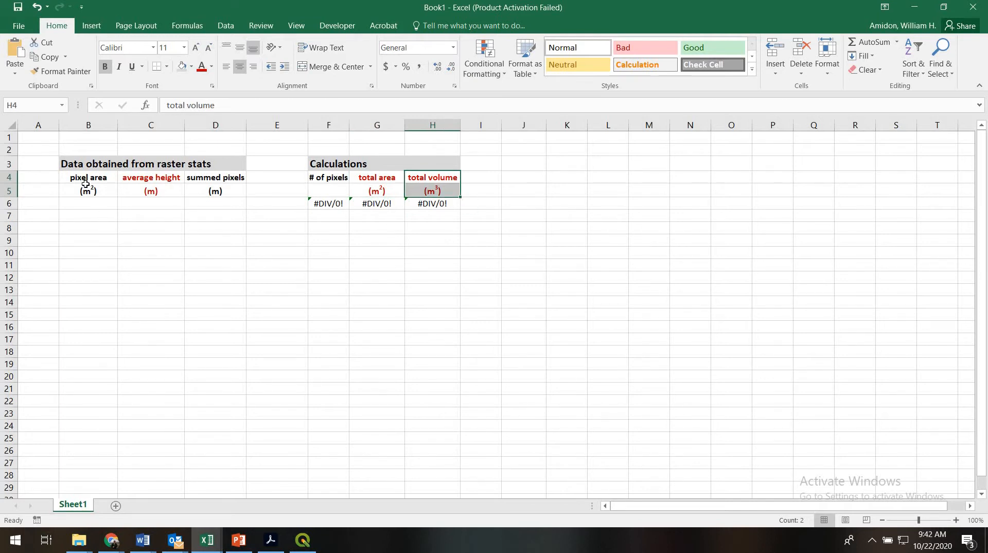
{"action": "left_click_drag", "start_coordinate": [84, 179], "coordinate": [88, 192]}
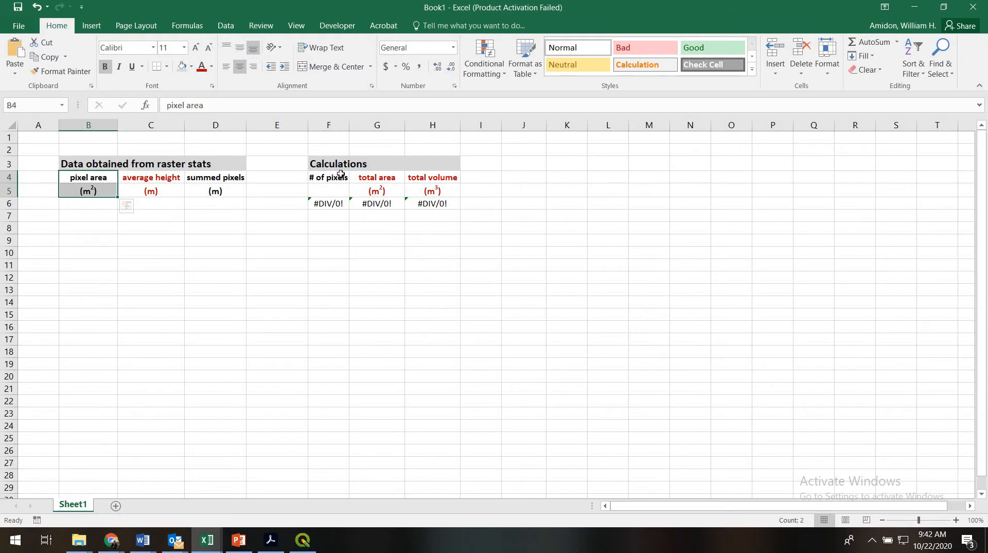
{"action": "left_click_drag", "start_coordinate": [331, 197], "coordinate": [314, 178]}
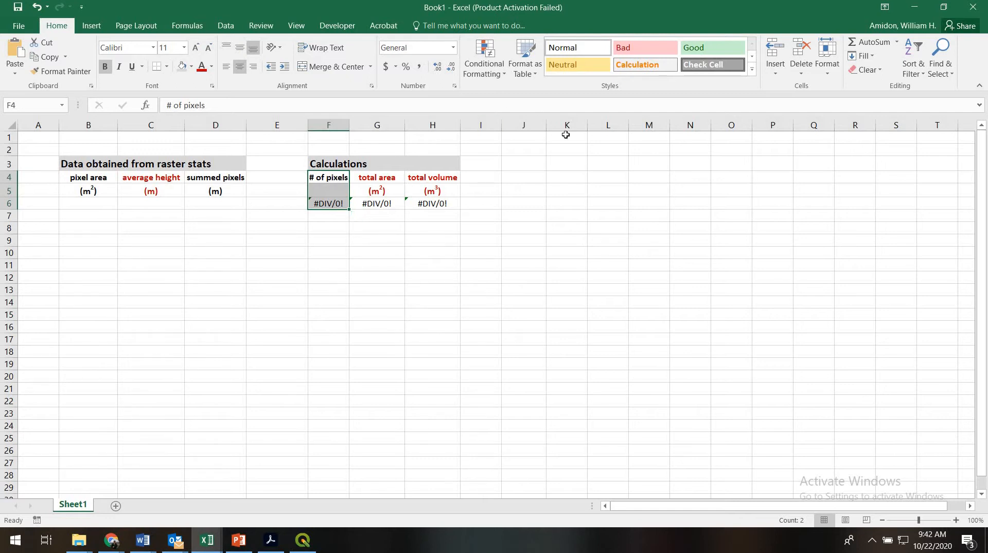
- Switch back to QGIS and examine the Band 1 statistics in the Masked layer's properties
{"action": "left_click", "coordinate": [305, 545]}
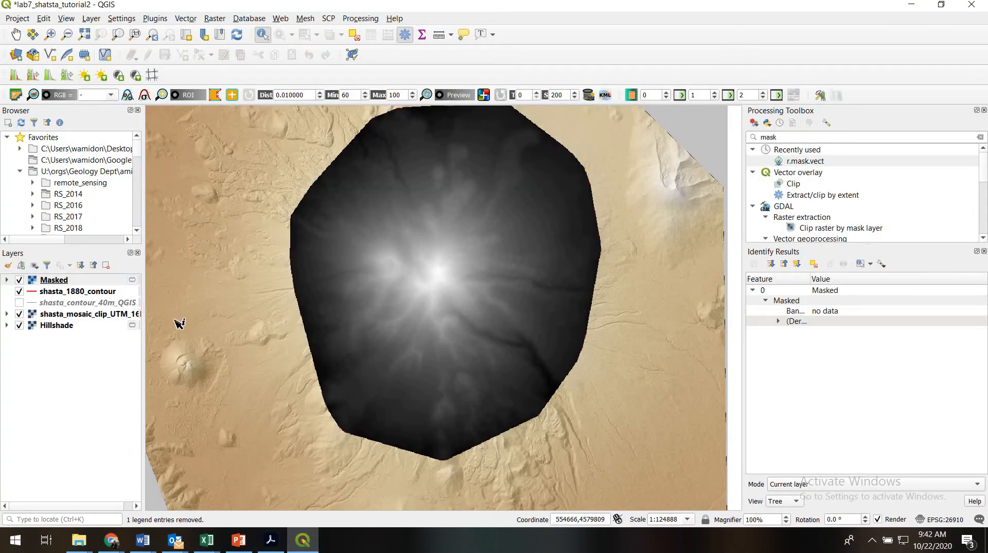
{"action": "right_click", "coordinate": [81, 280]}
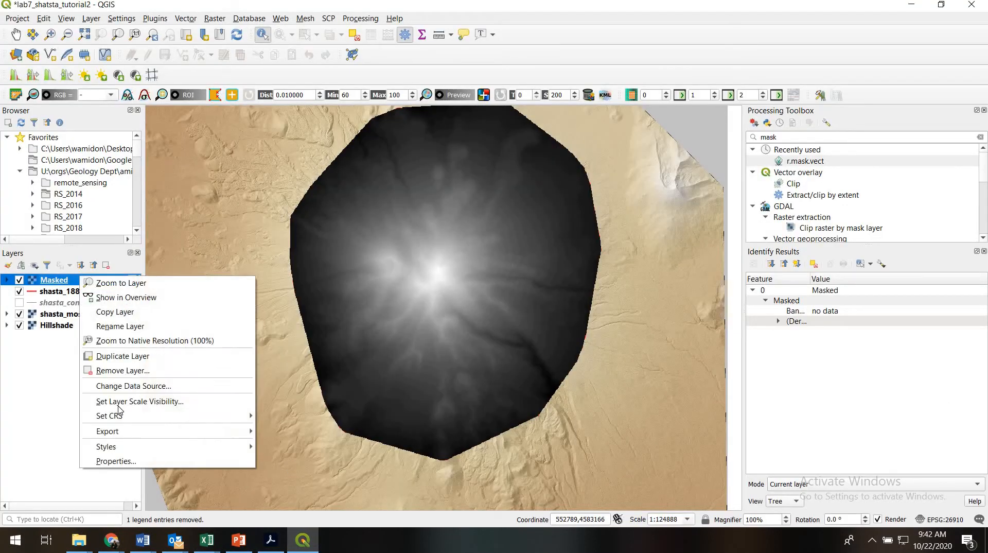
{"action": "left_click", "coordinate": [114, 462]}
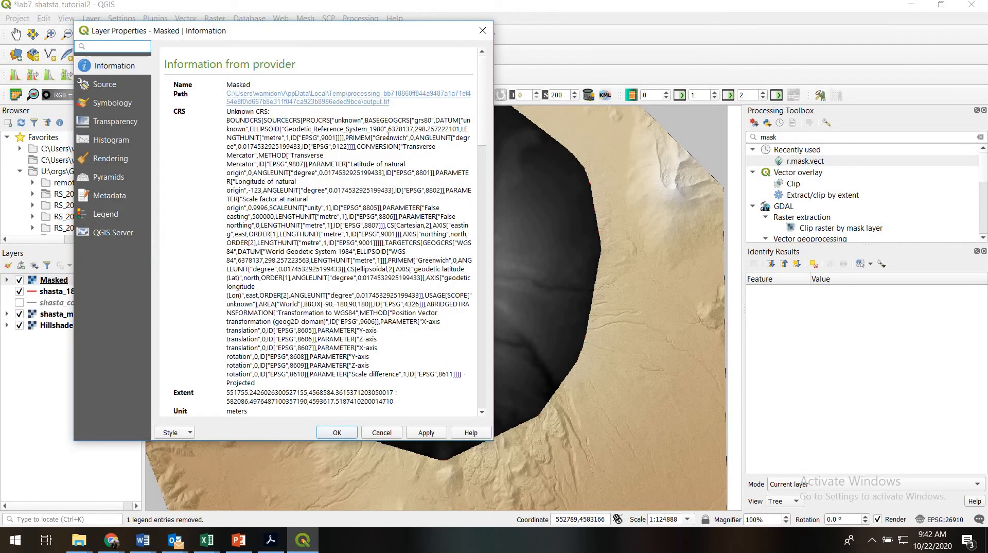
{"action": "scroll", "coordinate": [321, 241], "scroll_direction": "down", "scroll_amount": 10}
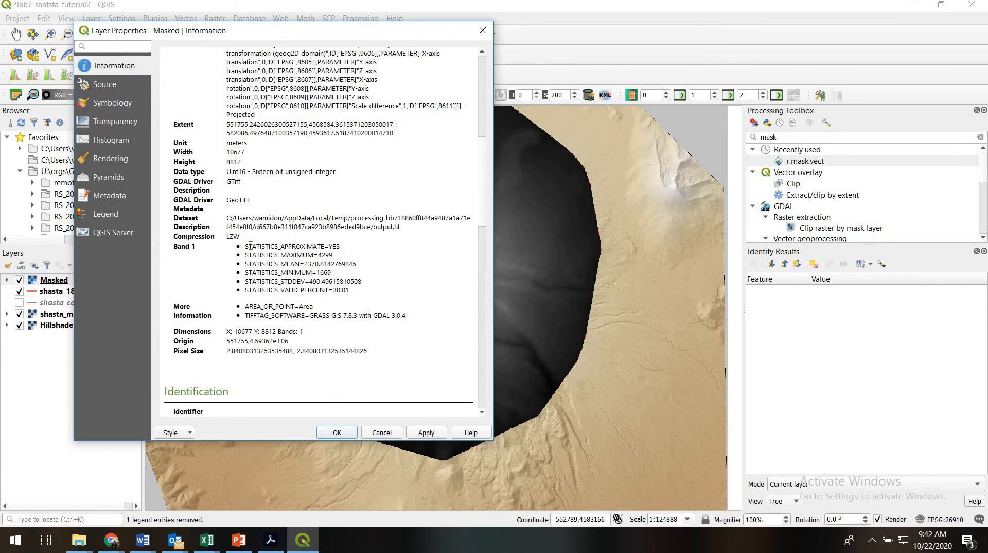
{"action": "left_click_drag", "start_coordinate": [245, 246], "coordinate": [349, 291]}
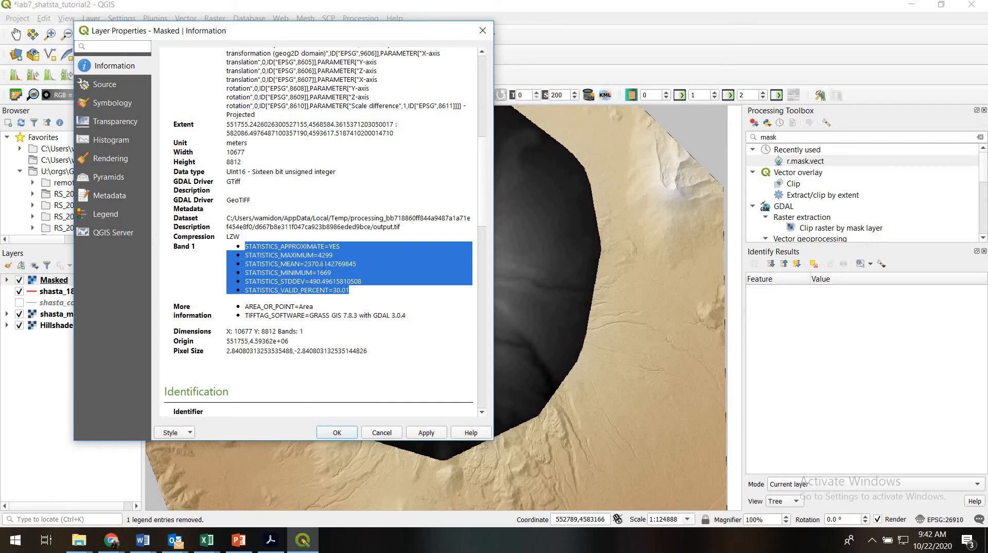
{"action": "left_click", "coordinate": [353, 253]}
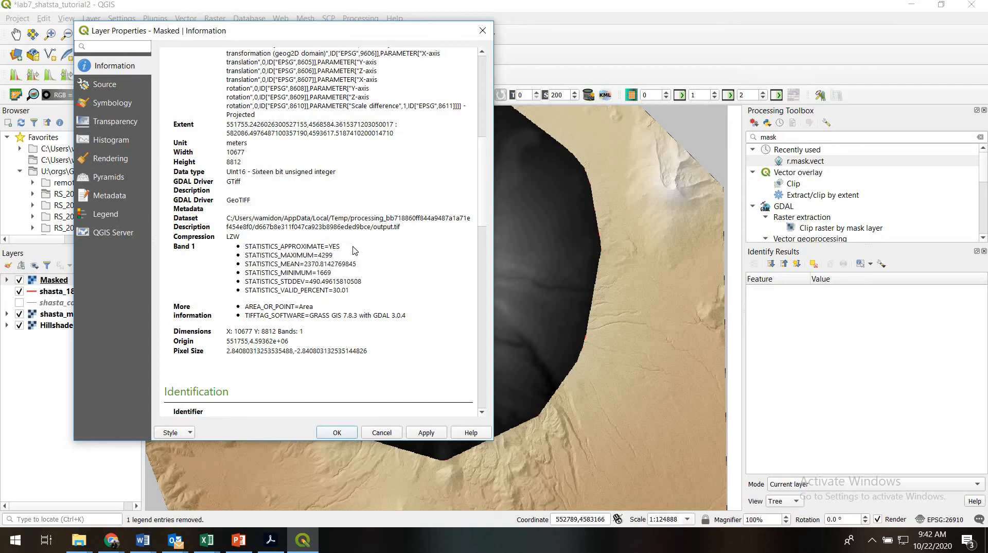
{"action": "left_click_drag", "start_coordinate": [340, 247], "coordinate": [242, 238]}
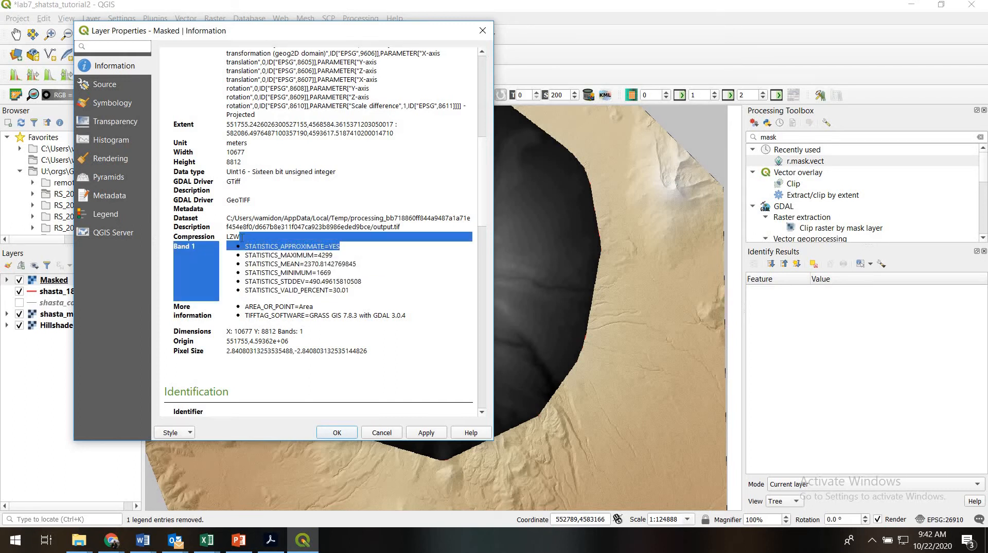
- Render the Masked layer as Singleband gray with min/max accuracy set to Actual (slower), and apply it
{"action": "left_click", "coordinate": [114, 105]}
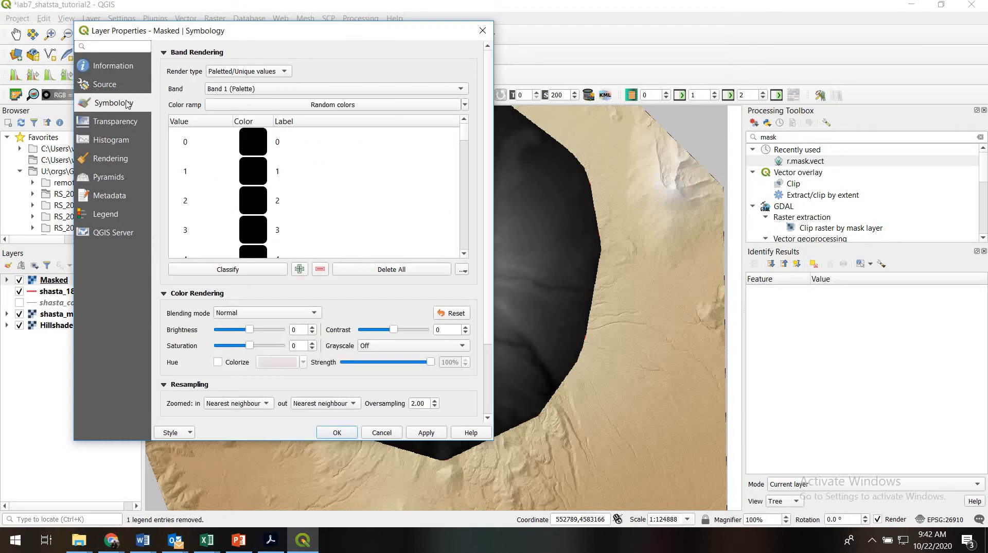
{"action": "left_click", "coordinate": [241, 74]}
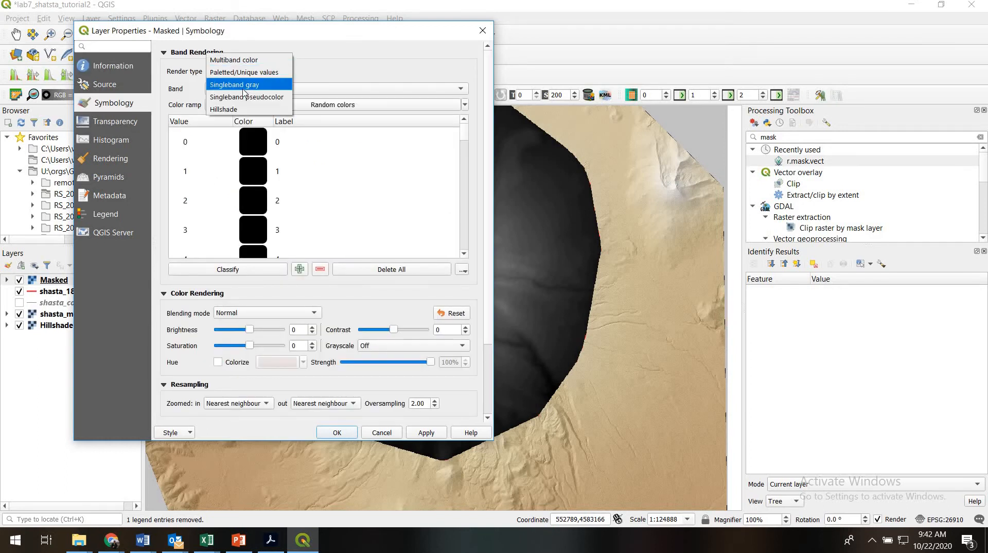
{"action": "left_click", "coordinate": [243, 85]}
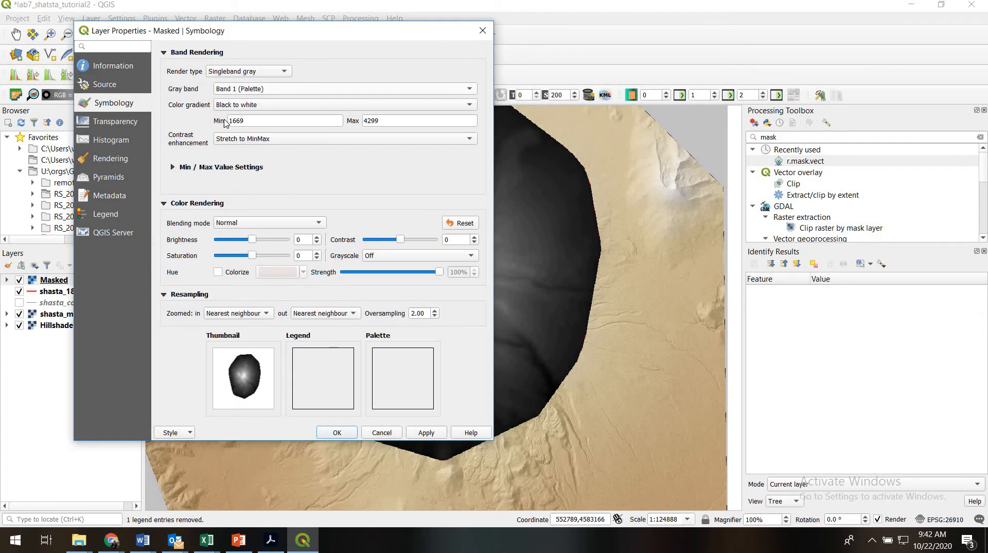
{"action": "left_click", "coordinate": [174, 167]}
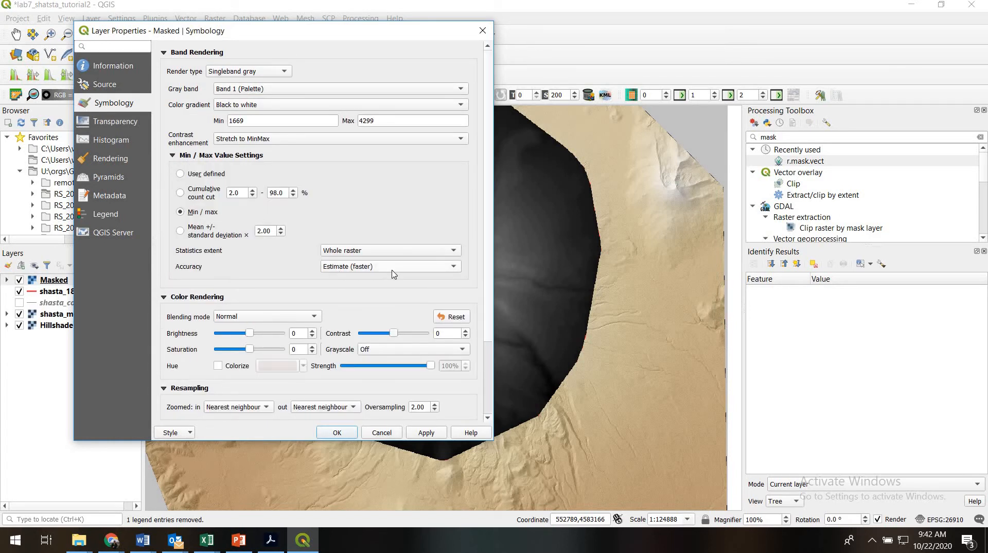
{"action": "left_click", "coordinate": [341, 267]}
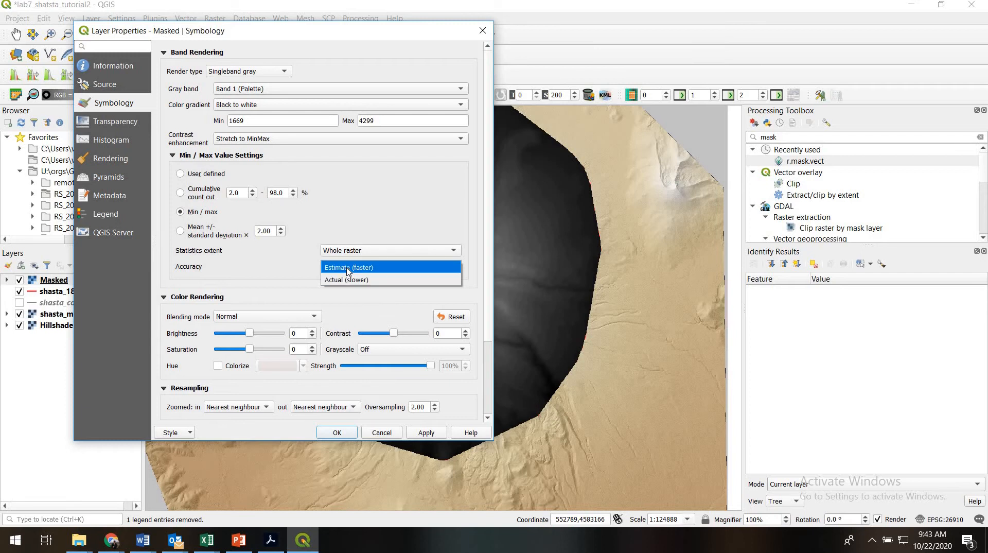
{"action": "left_click", "coordinate": [348, 281]}
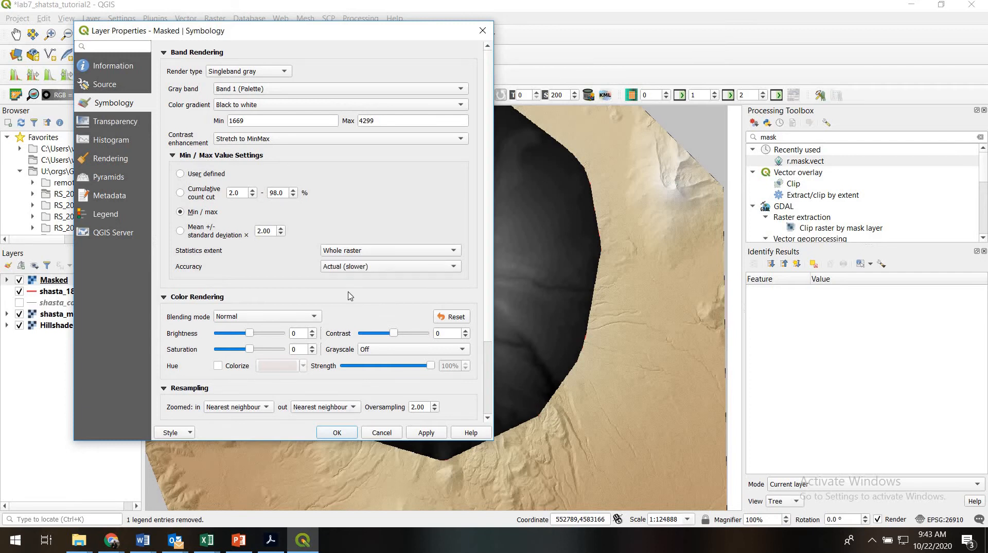
{"action": "left_click", "coordinate": [425, 433]}
- Examine the recalculated Band 1 statistics in the Masked layer's information, focusing on the mean elevation
{"action": "left_click", "coordinate": [114, 65]}
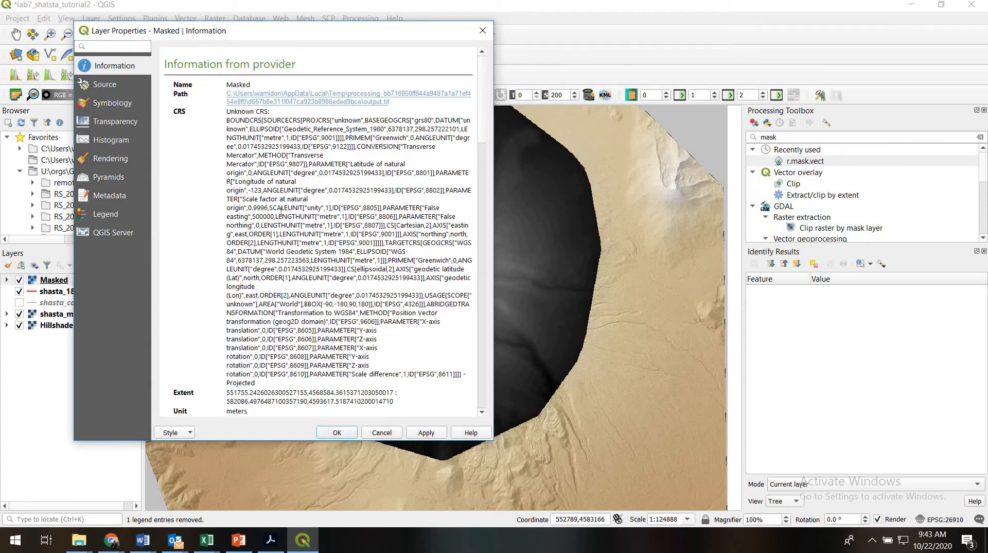
{"action": "scroll", "coordinate": [484, 114], "scroll_direction": "down", "scroll_amount": 5}
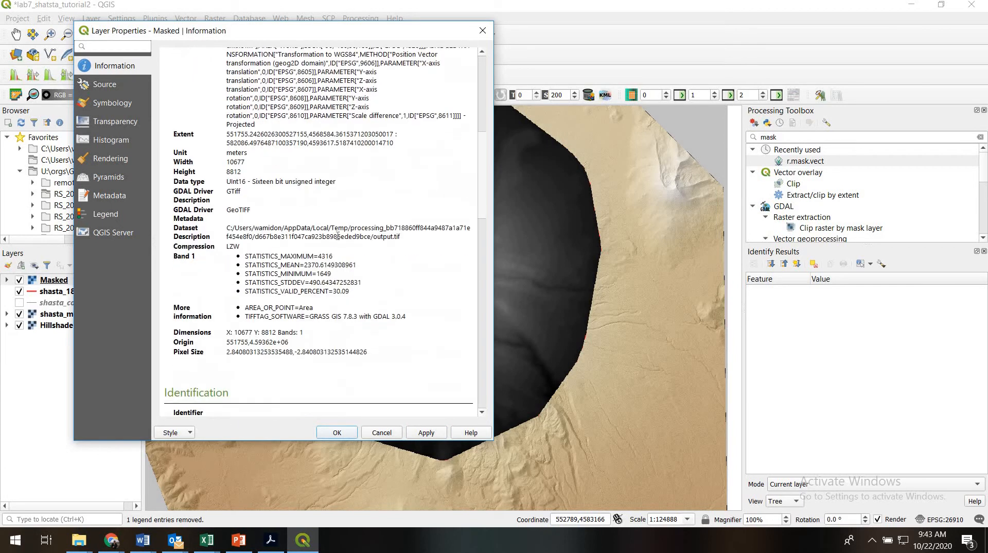
{"action": "left_click_drag", "start_coordinate": [245, 252], "coordinate": [372, 289]}
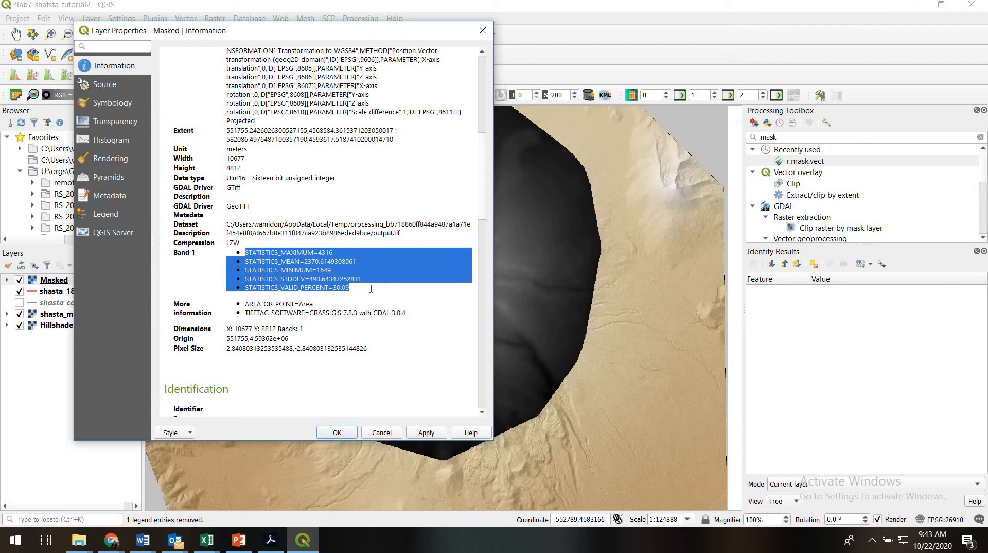
{"action": "left_click", "coordinate": [334, 270]}
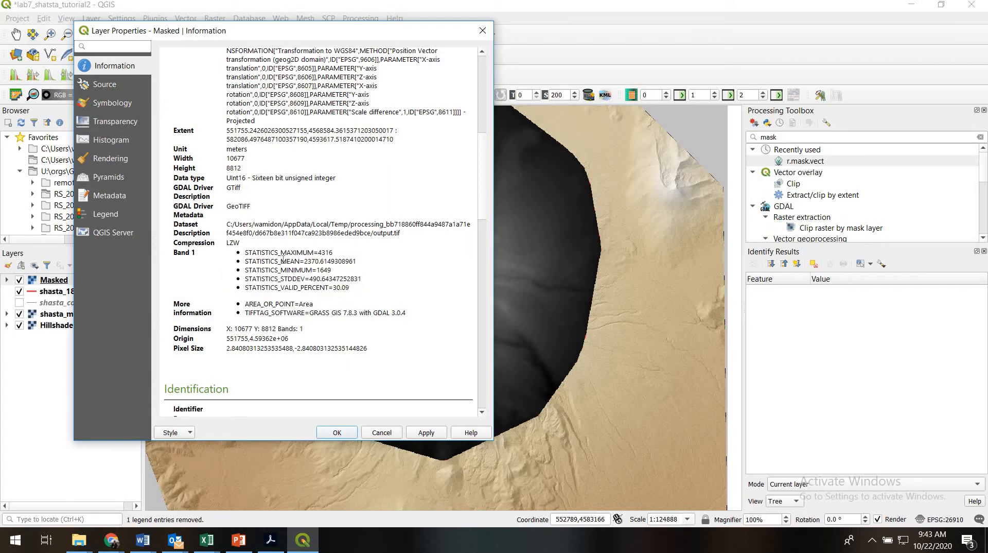
{"action": "left_click_drag", "start_coordinate": [281, 261], "coordinate": [329, 262]}
- Switch to the Excel workbook and enter the formula =2371-1880 in cell C6 as the average height
{"action": "left_click", "coordinate": [207, 539]}
{"action": "left_click", "coordinate": [252, 487]}
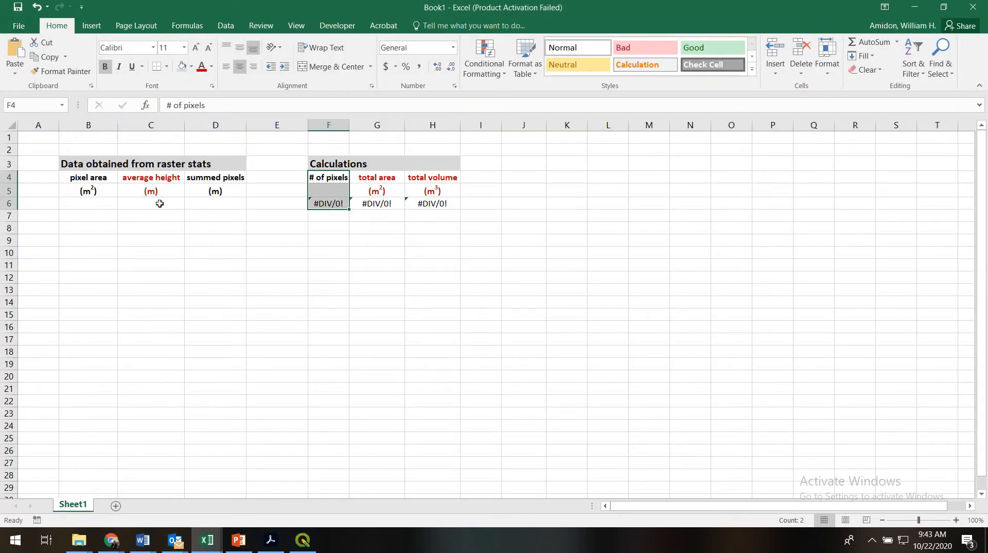
{"action": "left_click", "coordinate": [146, 177]}
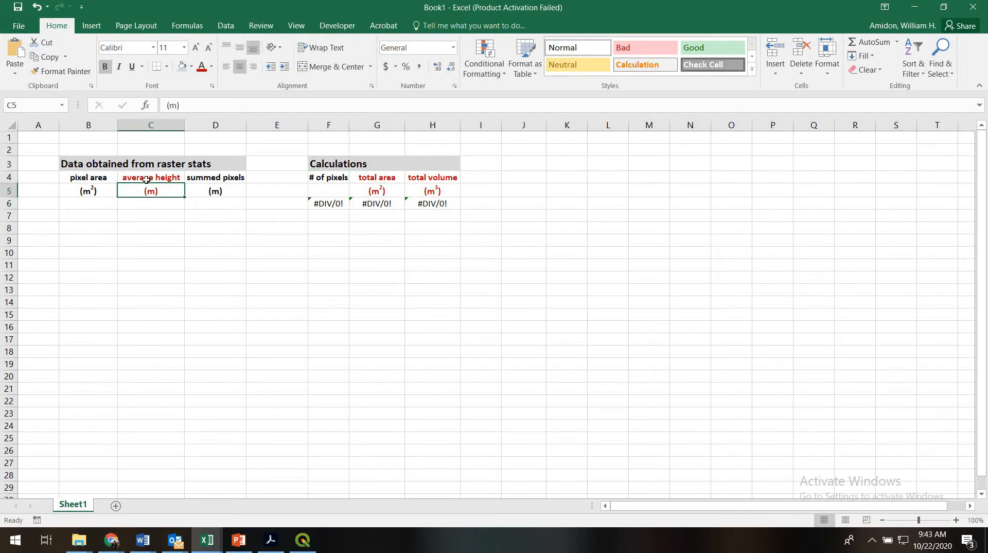
{"action": "left_click", "coordinate": [148, 203]}
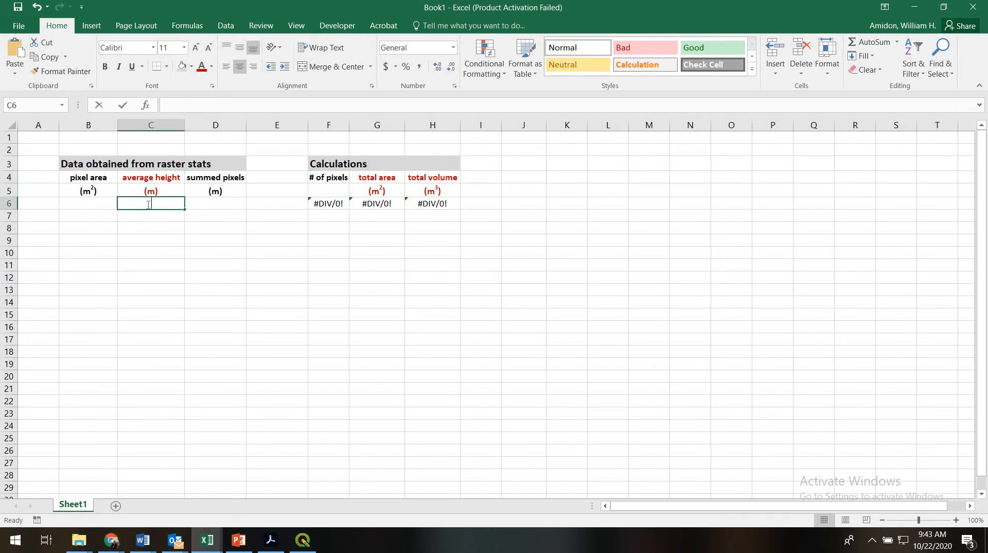
{"action": "type", "text": "=237"}
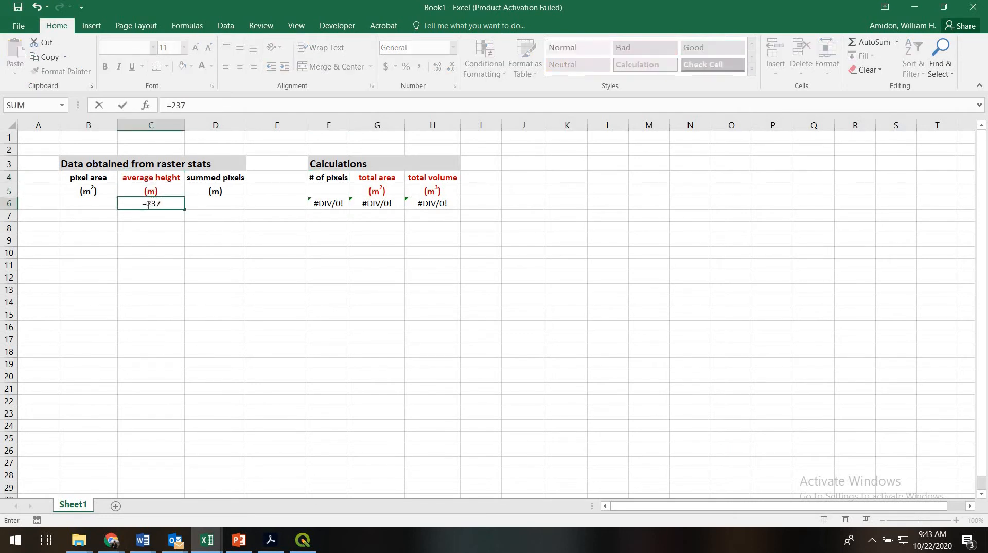
{"action": "type", "text": "1-1880"}
{"action": "key", "text": "Return"}
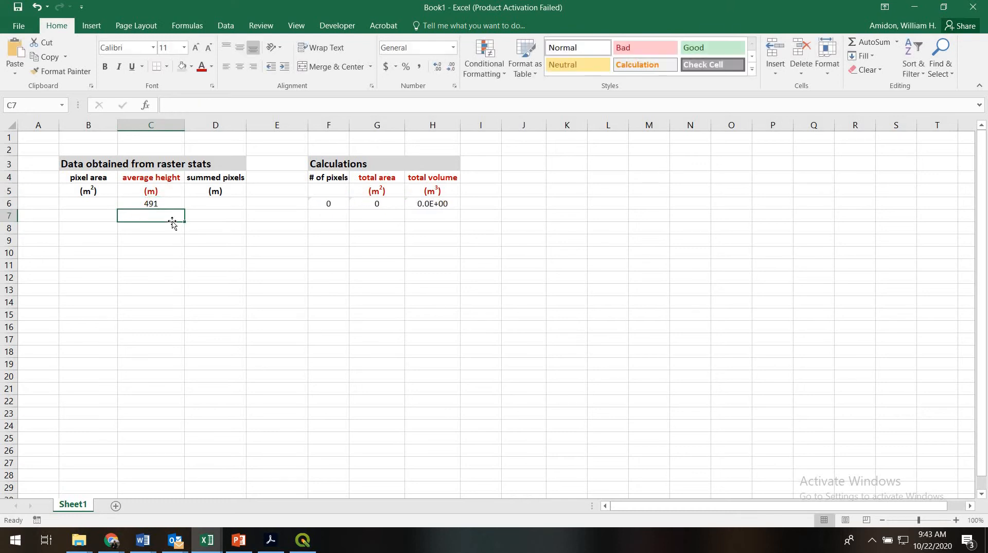
{"action": "left_click", "coordinate": [151, 204]}
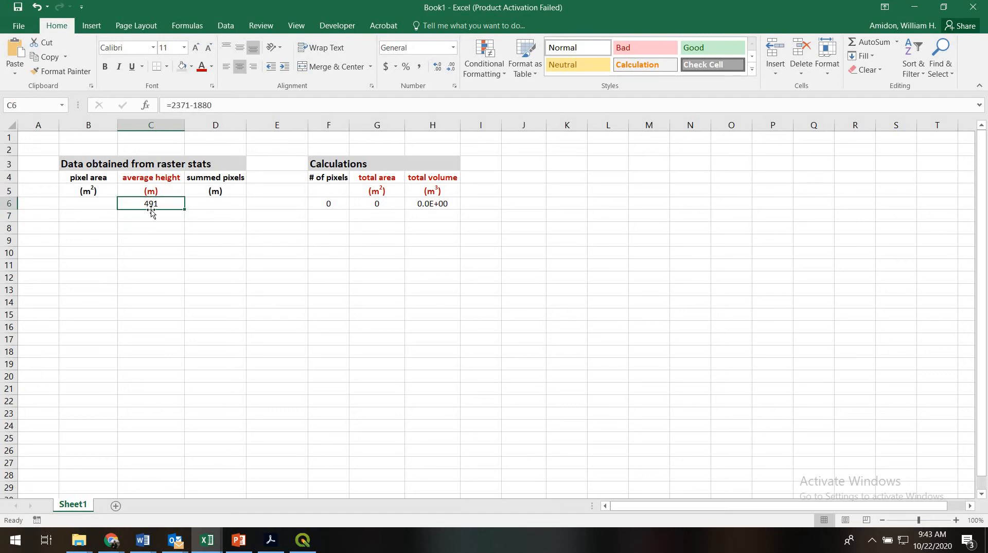
- Select the pixel area cell B6, then look up the Masked raster's pixel size in its QGIS layer information
{"action": "key", "text": "Left"}
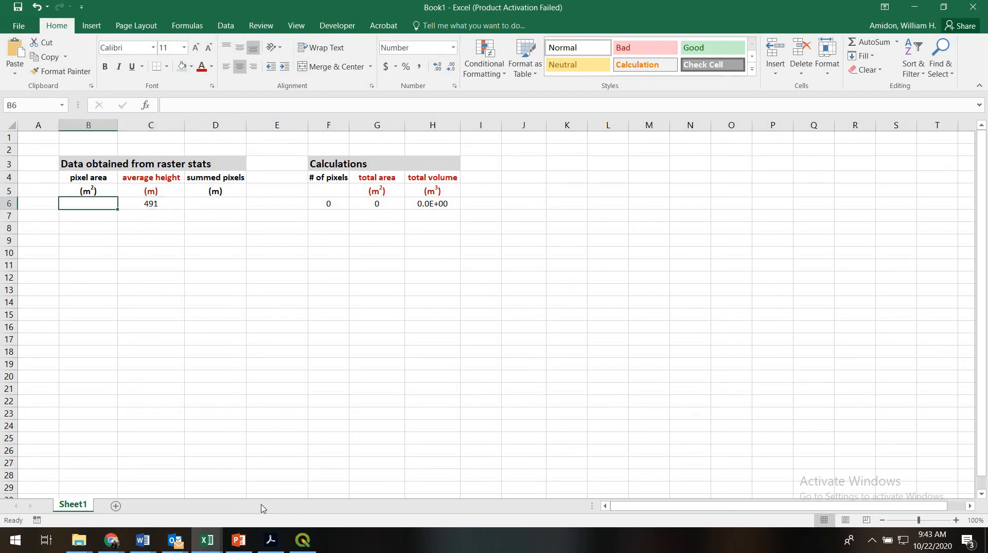
{"action": "left_click", "coordinate": [303, 539]}
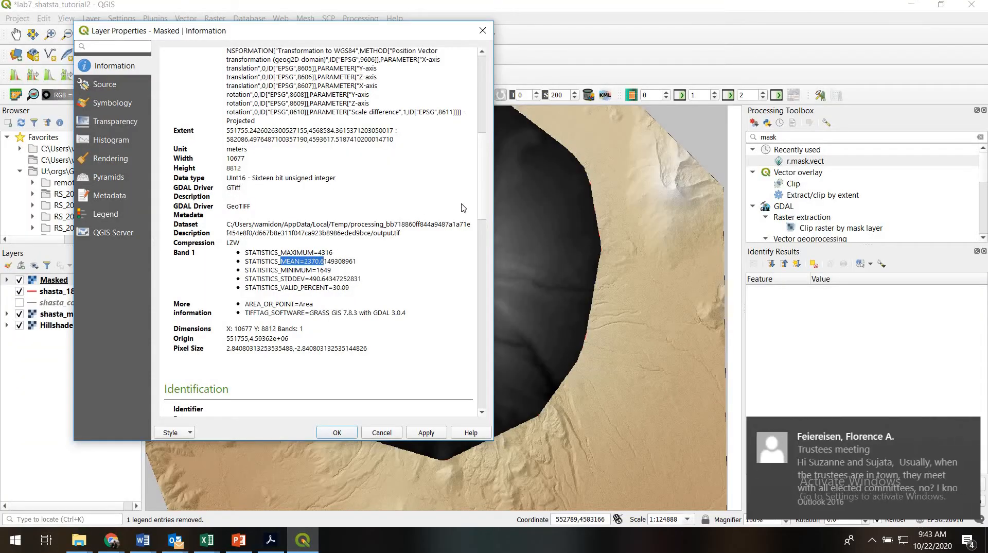
{"action": "left_click_drag", "start_coordinate": [480, 191], "coordinate": [306, 170]}
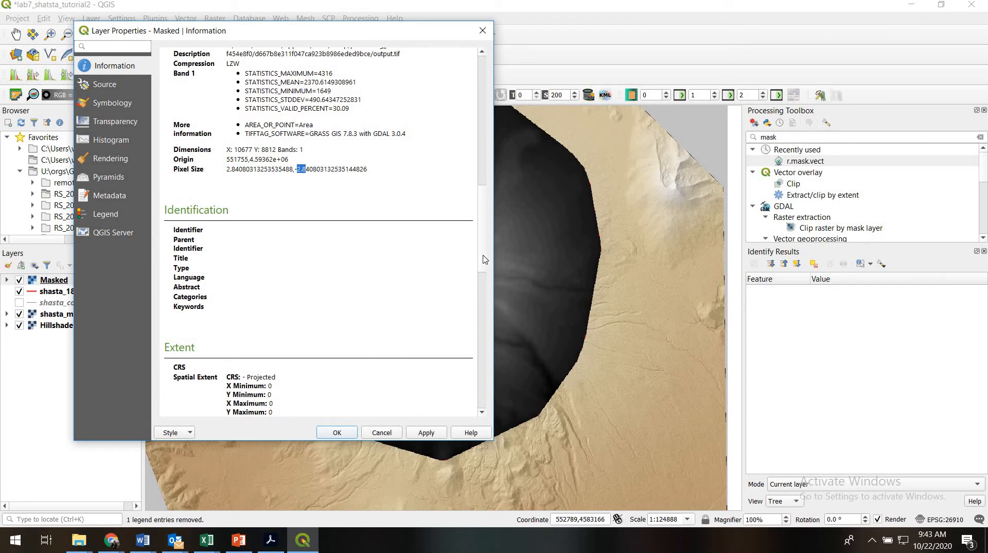
- Check the Masked raster's unit, then switch to the Excel workbook and enter =2.84*2.84 as the pixel area in B6
{"action": "scroll", "coordinate": [255, 178], "scroll_direction": "up", "scroll_amount": 7}
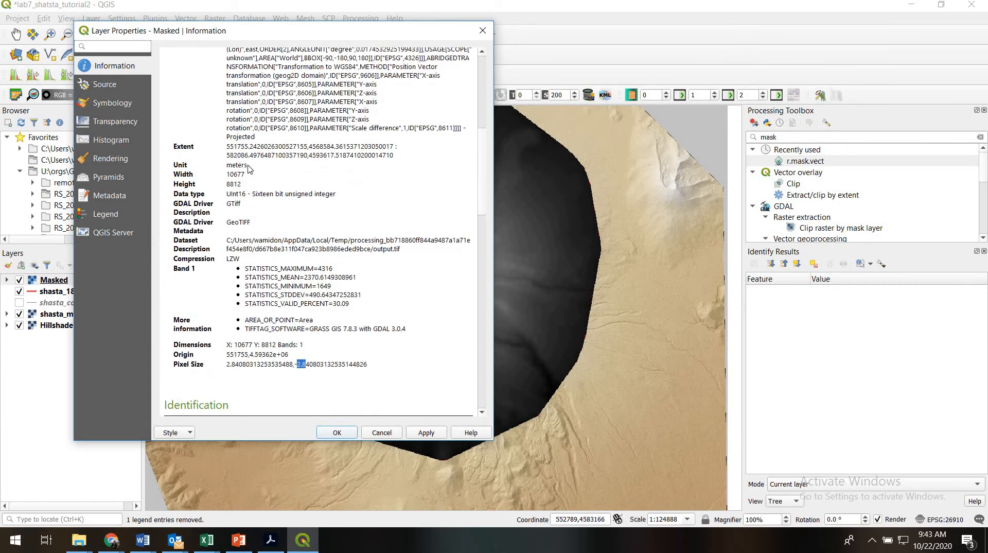
{"action": "triple_click", "coordinate": [224, 164]}
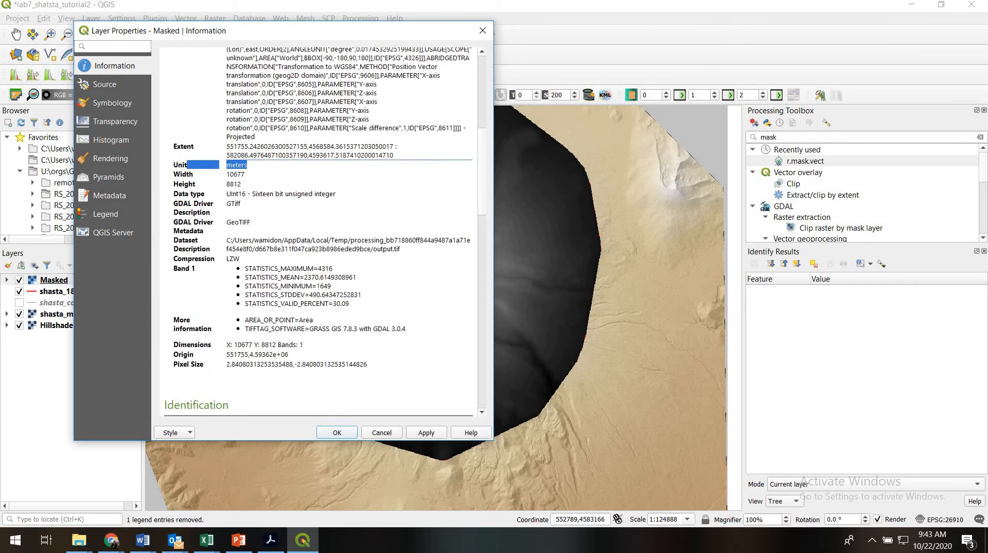
{"action": "left_click", "coordinate": [211, 549]}
{"action": "left_click", "coordinate": [234, 510]}
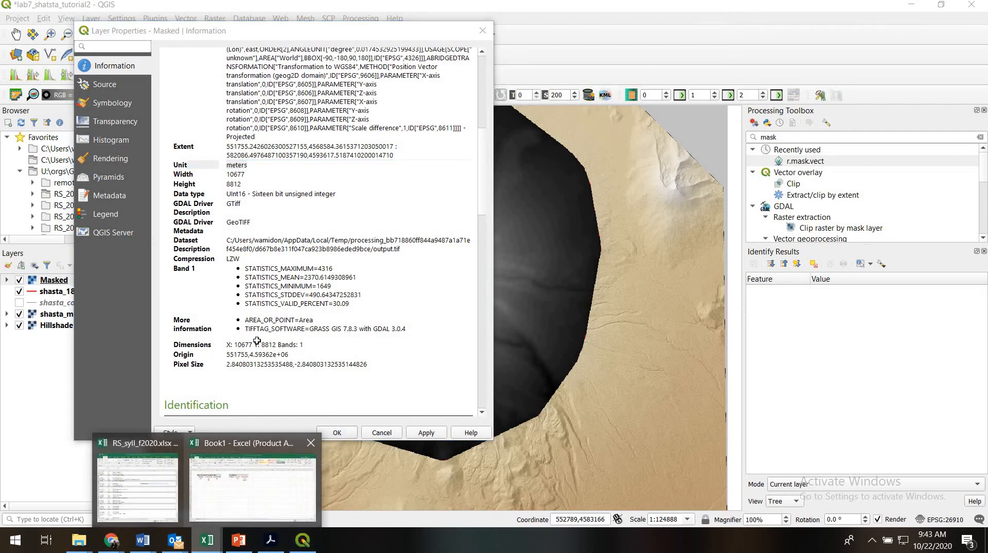
{"action": "type", "text": "="}
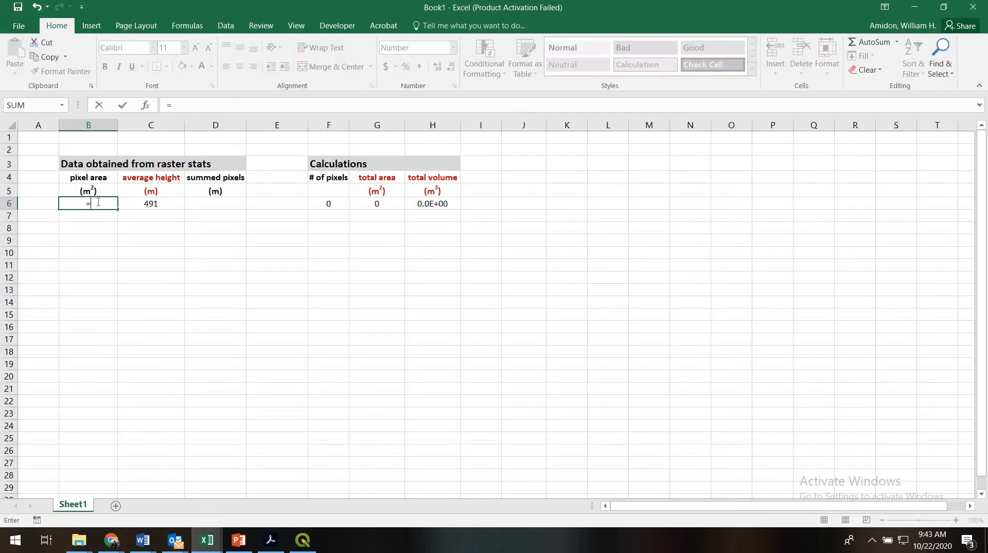
{"action": "type", "text": "2.84*2.84"}
{"action": "key", "text": "Return"}
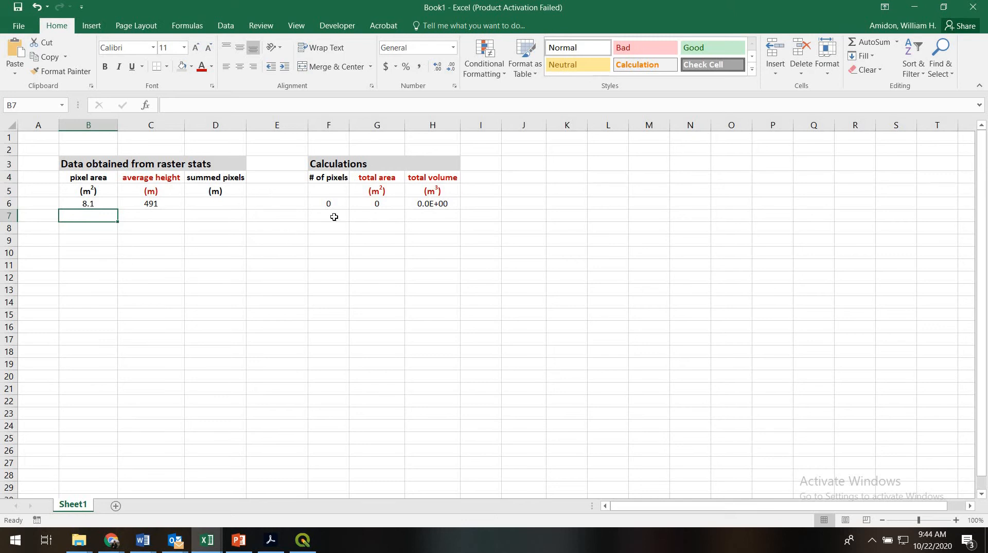
- Switch back to QGIS, examine the Masked raster's width and height in the layer information, and dismiss the properties
{"action": "left_click_drag", "start_coordinate": [331, 179], "coordinate": [331, 209]}
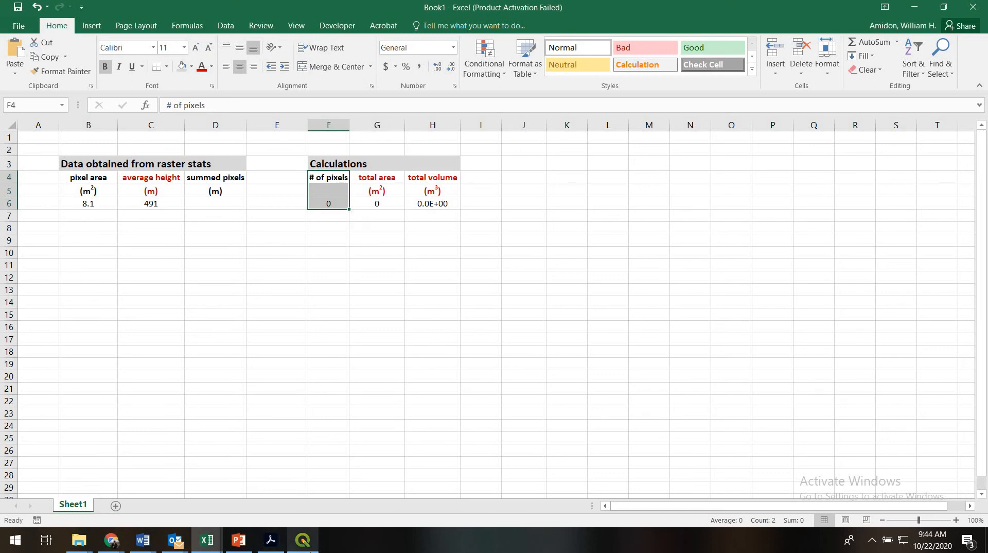
{"action": "left_click", "coordinate": [303, 539]}
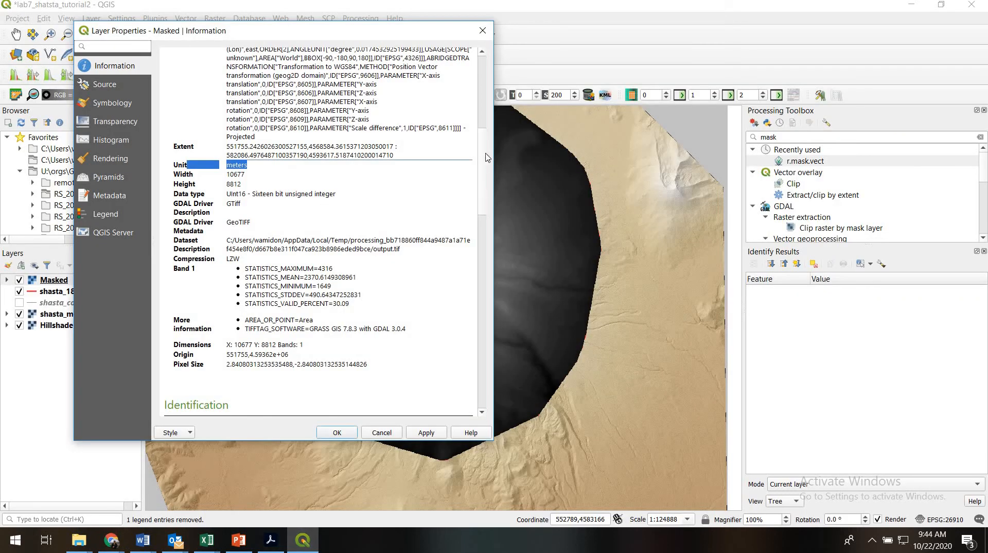
{"action": "scroll", "coordinate": [487, 157], "scroll_direction": "up", "scroll_amount": 10}
{"action": "scroll", "coordinate": [489, 169], "scroll_direction": "down", "scroll_amount": 5}
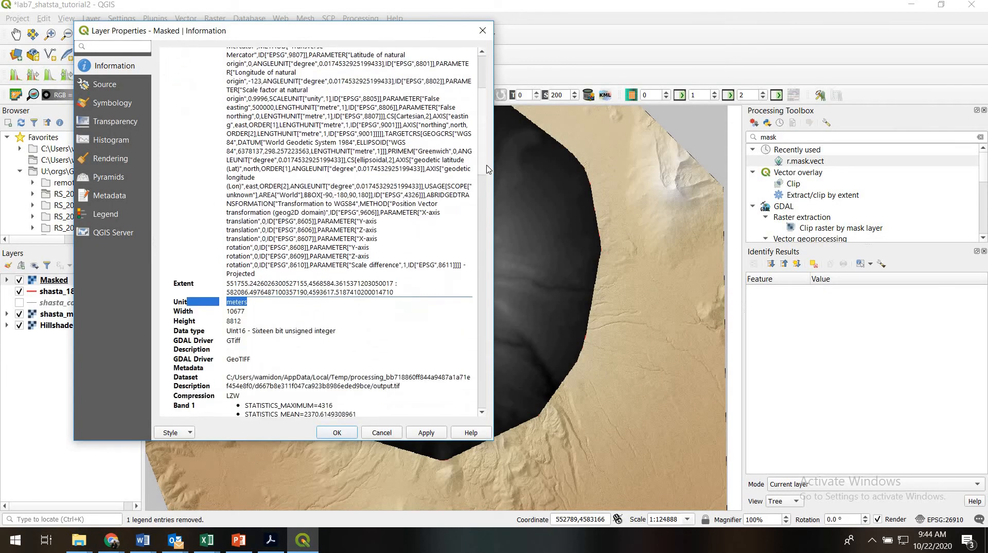
{"action": "scroll", "coordinate": [489, 170], "scroll_direction": "down", "scroll_amount": 2}
{"action": "left_click_drag", "start_coordinate": [250, 272], "coordinate": [173, 260]}
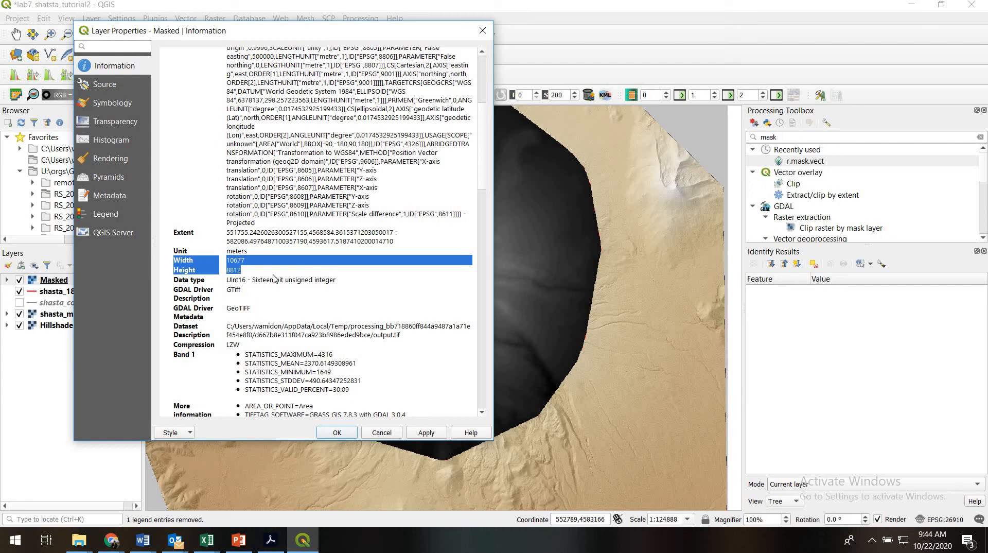
{"action": "left_click", "coordinate": [375, 434]}
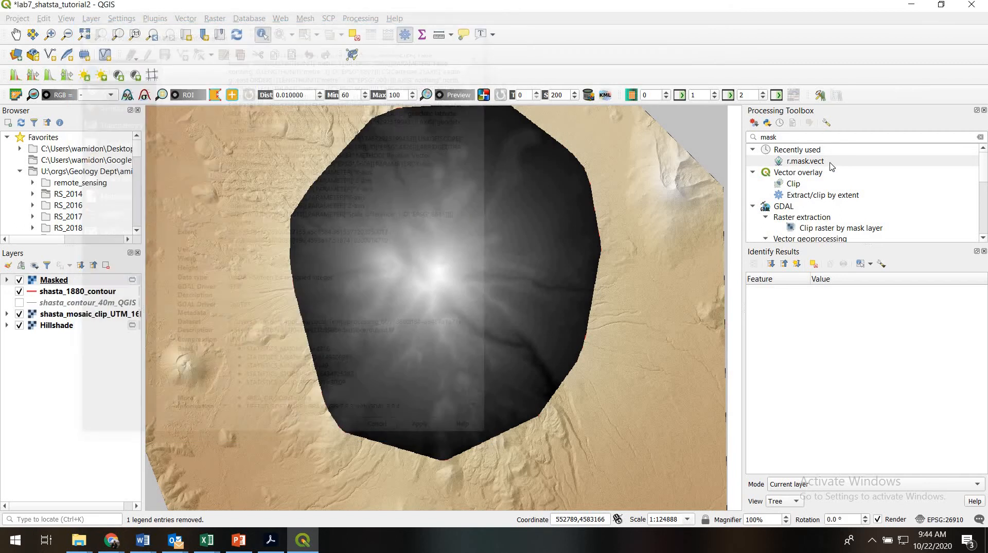
- Search the processing algorithms for raster and open the Raster layer statistics tool
{"action": "left_click_drag", "start_coordinate": [789, 137], "coordinate": [726, 137]}
{"action": "type", "text": "zonal"}
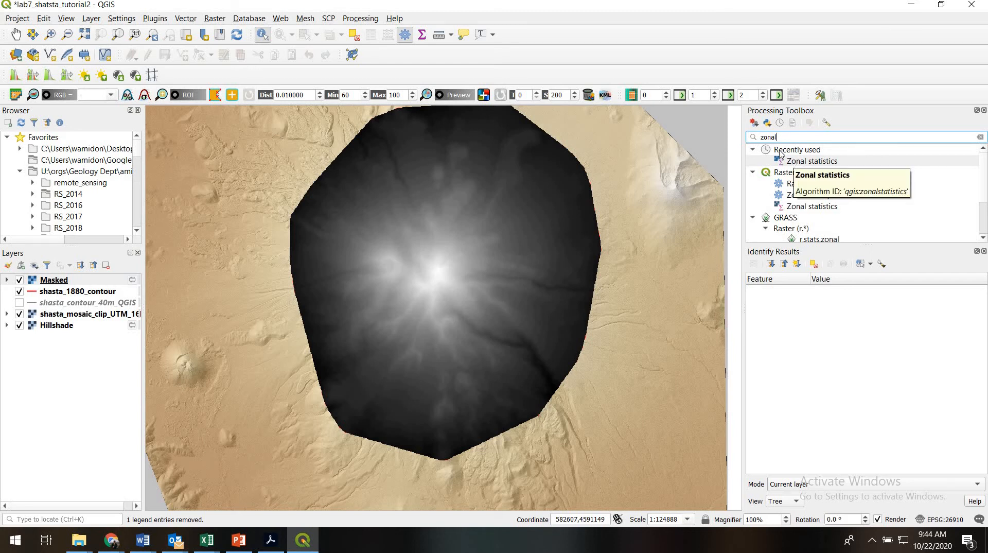
{"action": "key", "text": "ctrl+a"}
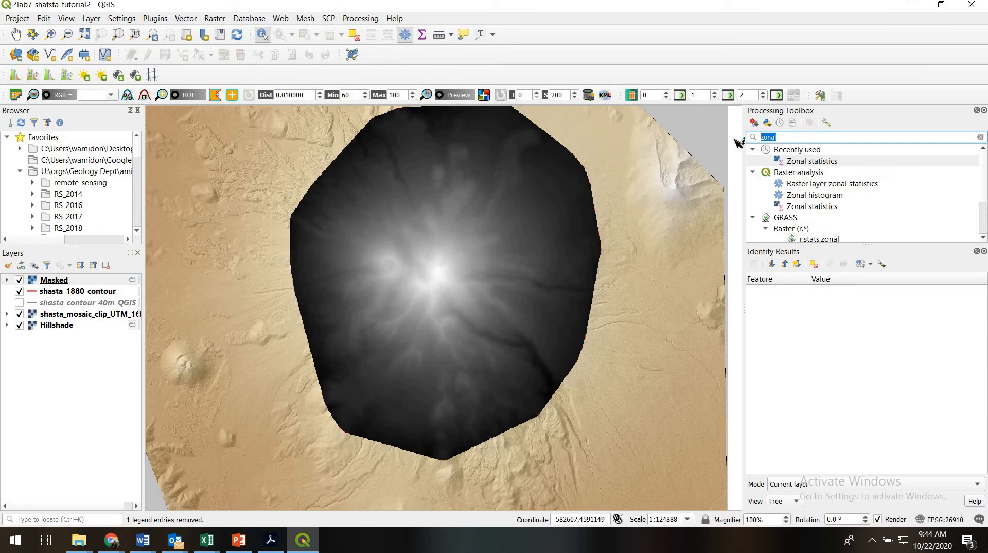
{"action": "type", "text": "raster"}
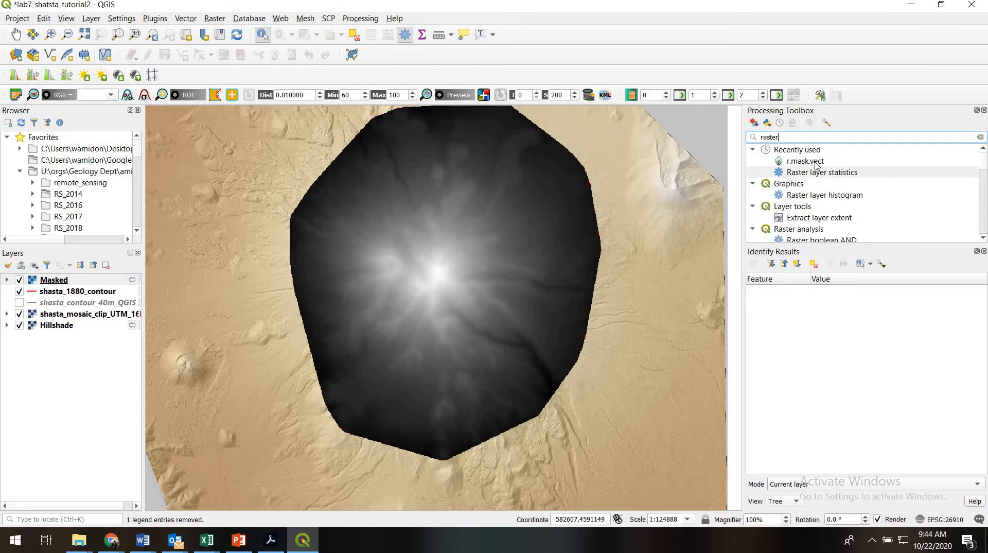
{"action": "double_click", "coordinate": [821, 173]}
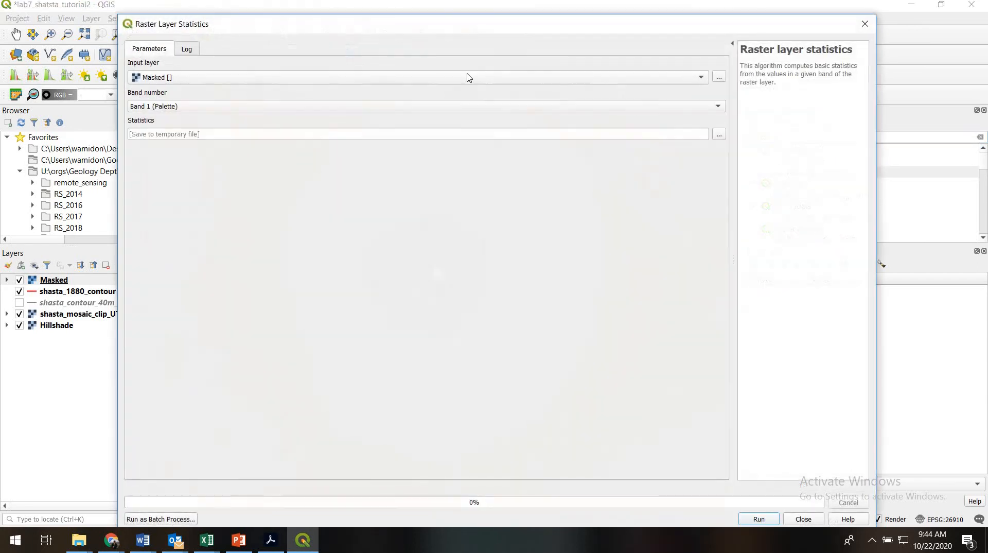
- Run Raster layer statistics on Band 1 of the Masked layer with a temporary output file, and close the tool
{"action": "left_click", "coordinate": [305, 84]}
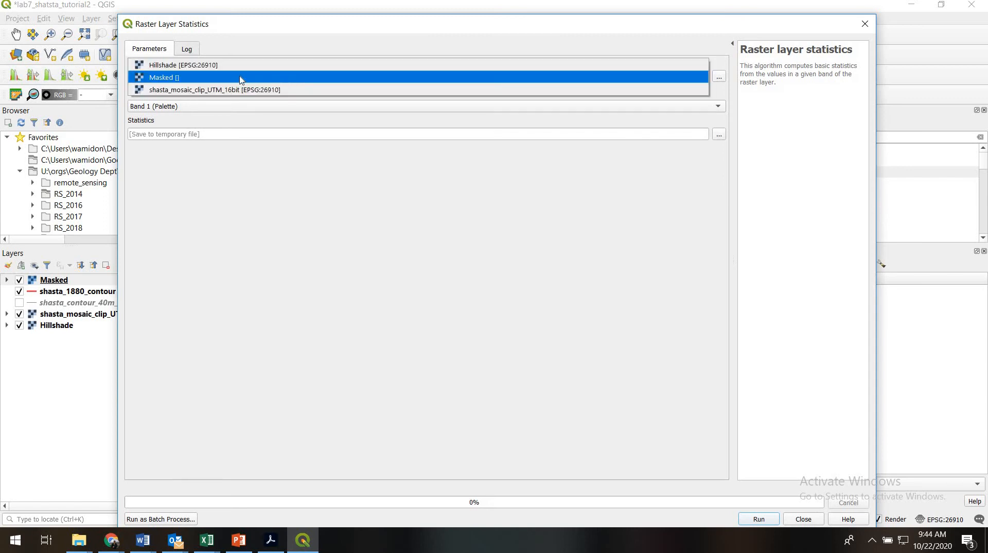
{"action": "left_click", "coordinate": [170, 78]}
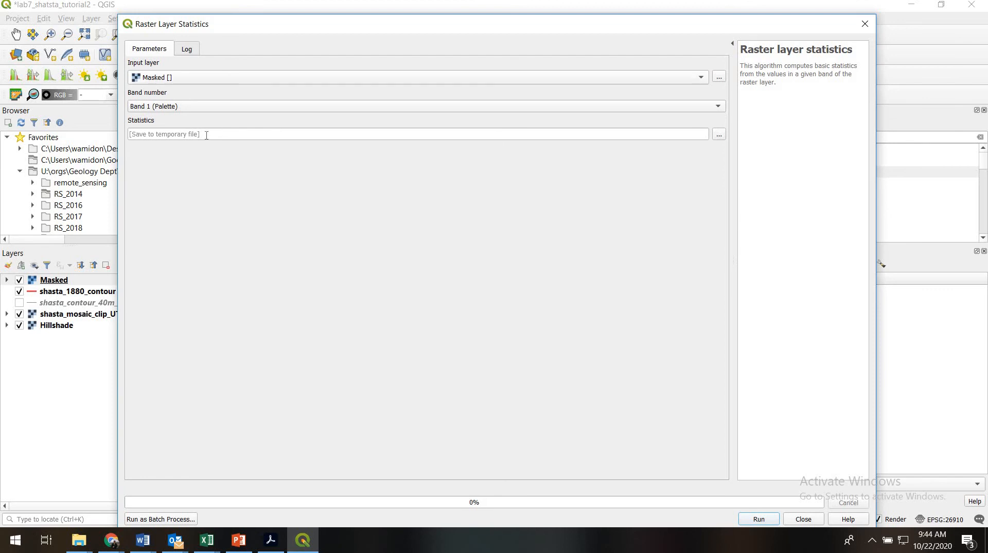
{"action": "left_click", "coordinate": [760, 520]}
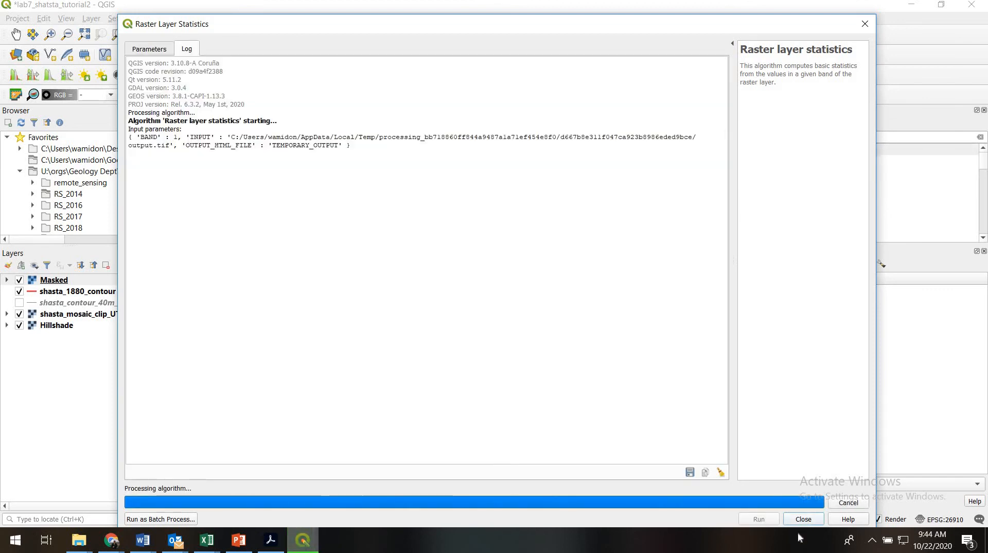
{"action": "left_click", "coordinate": [804, 520]}
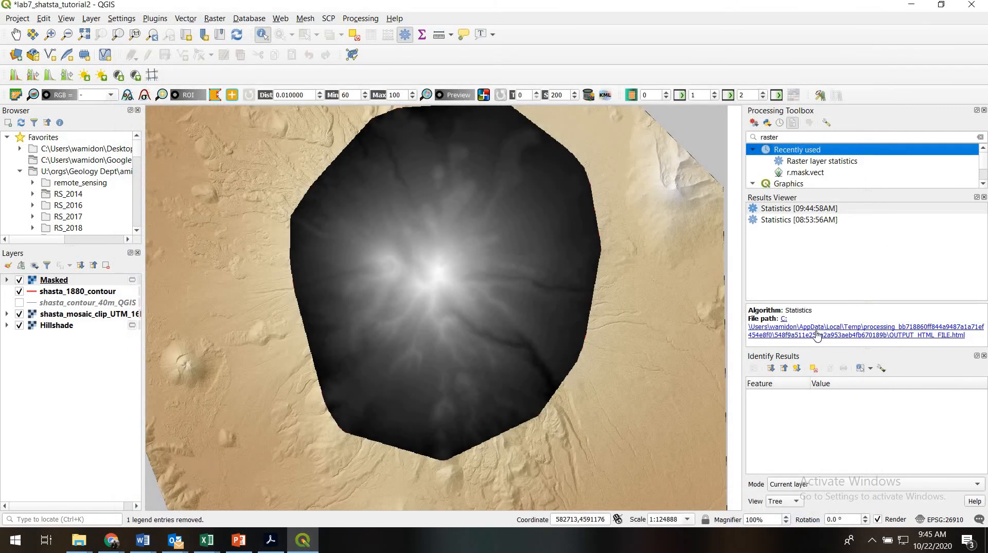
- Open the new statistics HTML report in the browser, review its values and copy the Sum value
{"action": "left_click", "coordinate": [809, 330]}
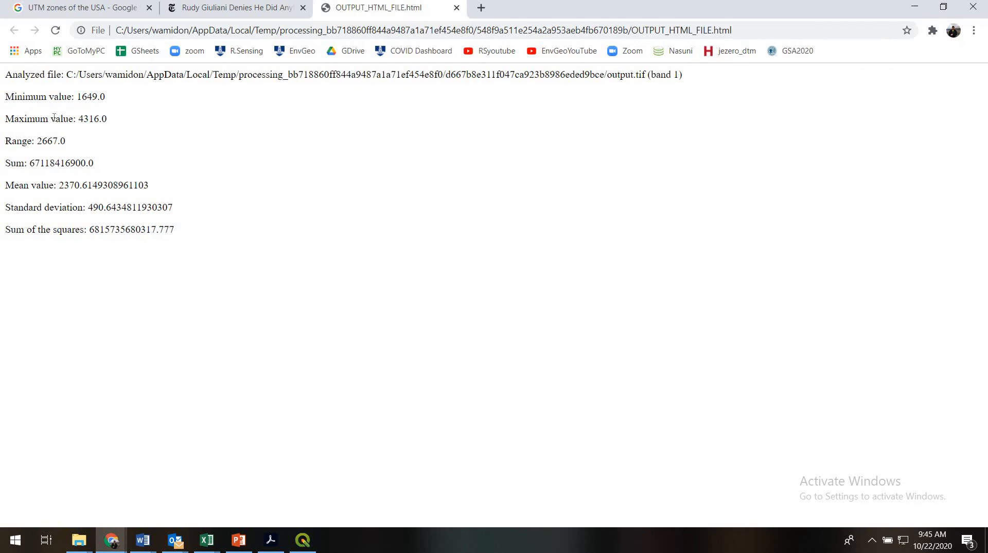
{"action": "left_click_drag", "start_coordinate": [4, 94], "coordinate": [188, 236]}
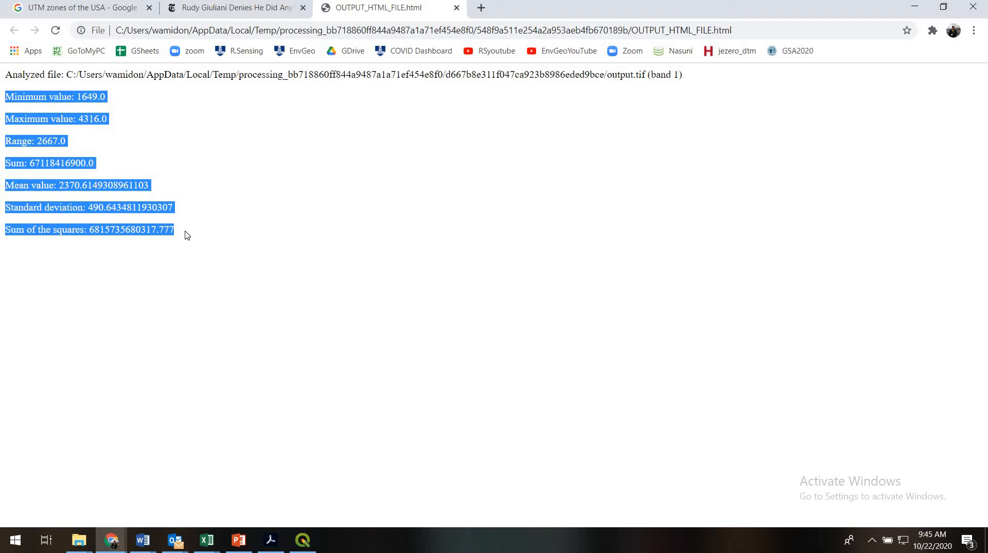
{"action": "left_click_drag", "start_coordinate": [101, 166], "coordinate": [31, 160]}
{"action": "key", "text": "ctrl+c"}
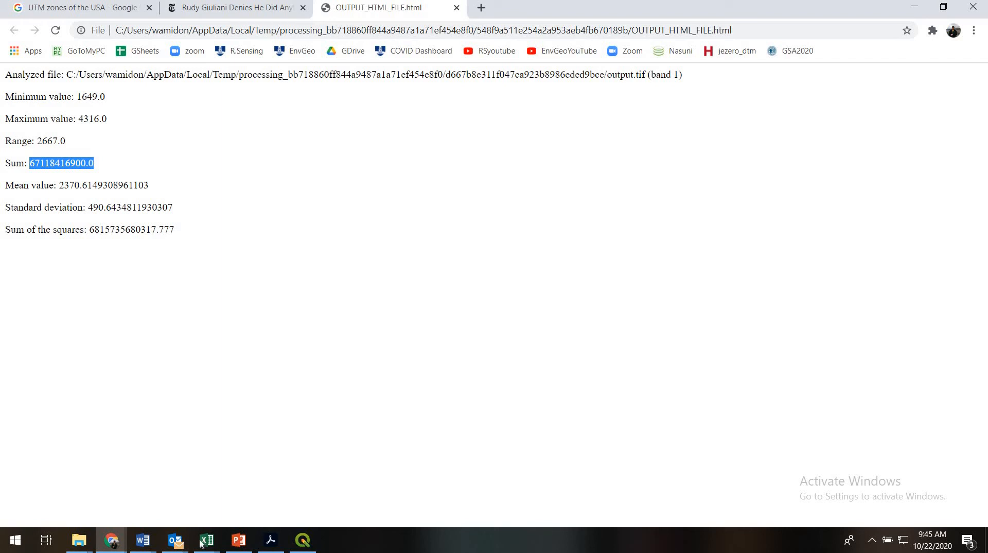
{"action": "mouse_move", "coordinate": [203, 540]}
{"action": "left_click", "coordinate": [271, 497]}
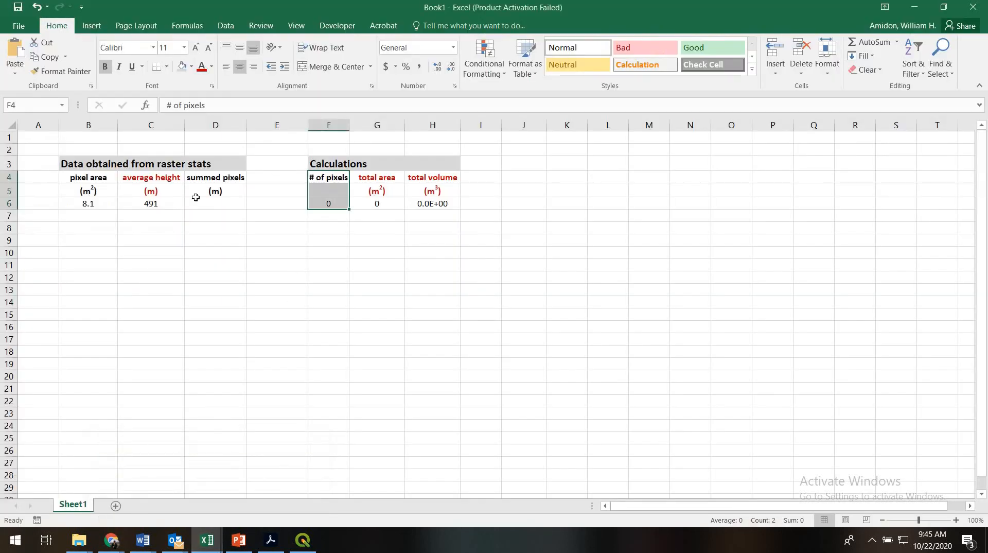
{"action": "left_click", "coordinate": [199, 203]}
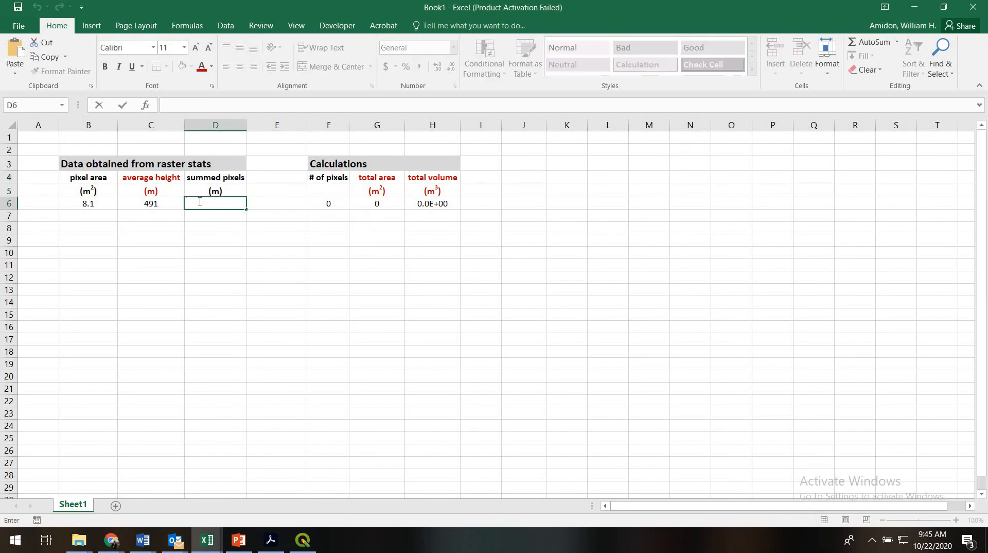
{"action": "key", "text": "ctrl+v"}
{"action": "key", "text": "Return"}
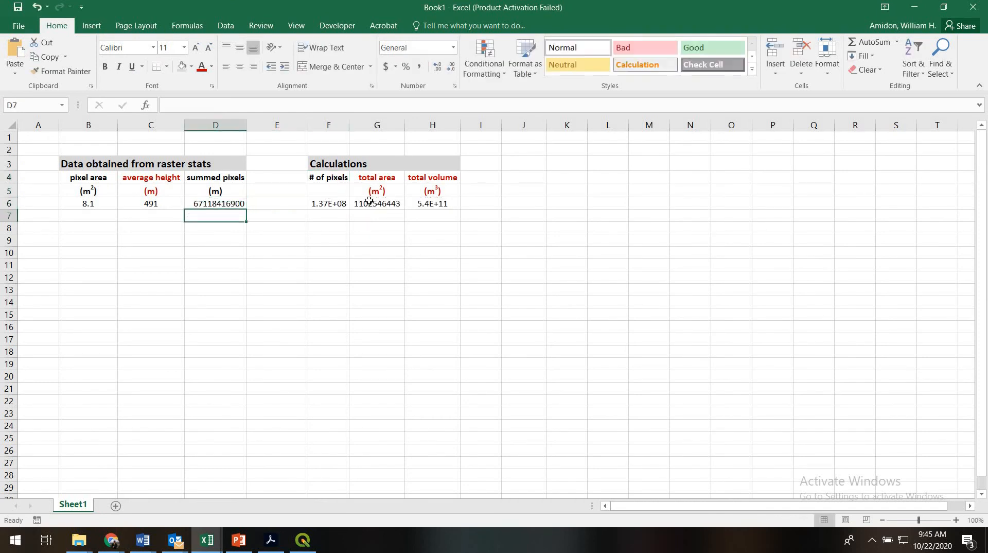
- Examine the formulas behind the number of pixels, total area and total volume in cells F6, G6 and H6
{"action": "double_click", "coordinate": [337, 203]}
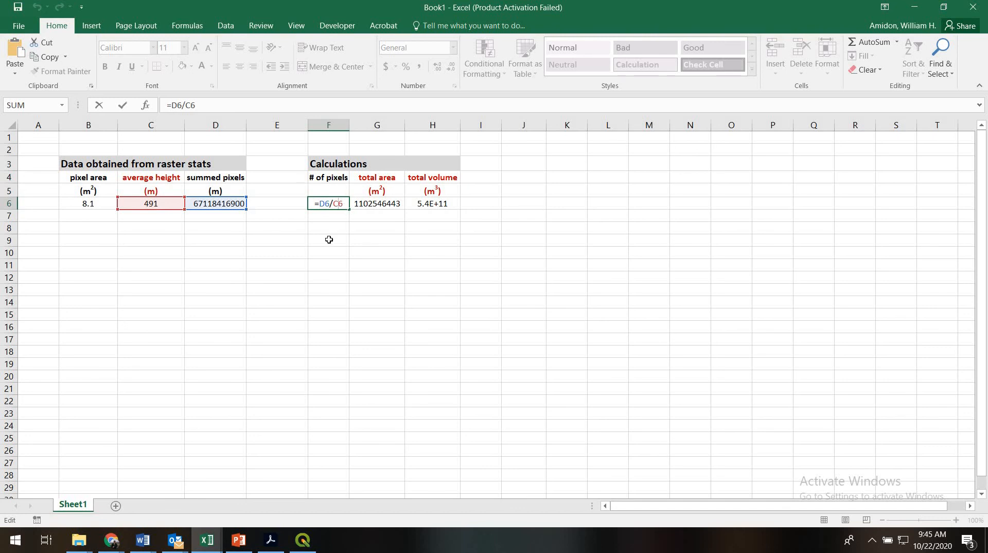
{"action": "key", "text": "Return"}
{"action": "left_click", "coordinate": [341, 203]}
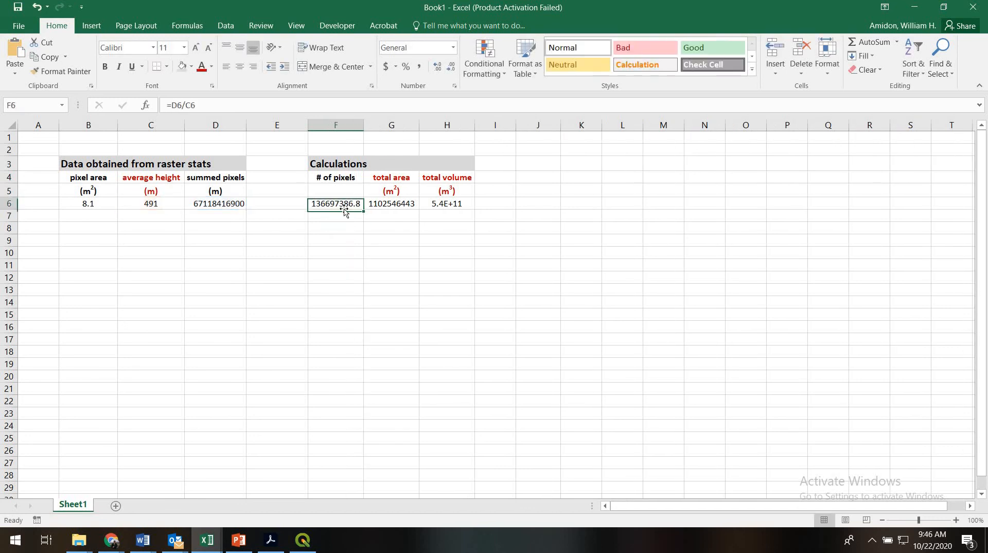
{"action": "left_click", "coordinate": [386, 205]}
{"action": "type", "text": "=F6*B6"}
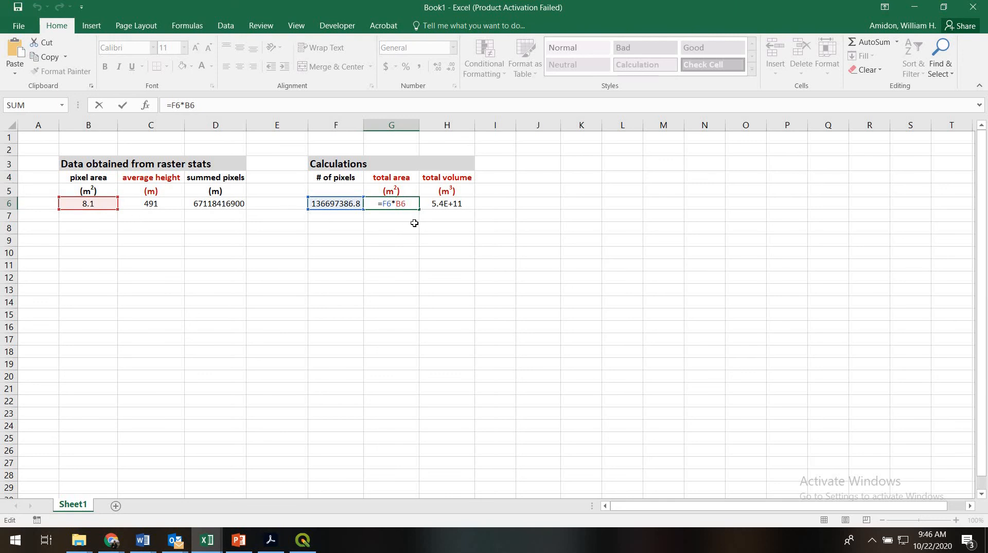
{"action": "key", "text": "Return"}
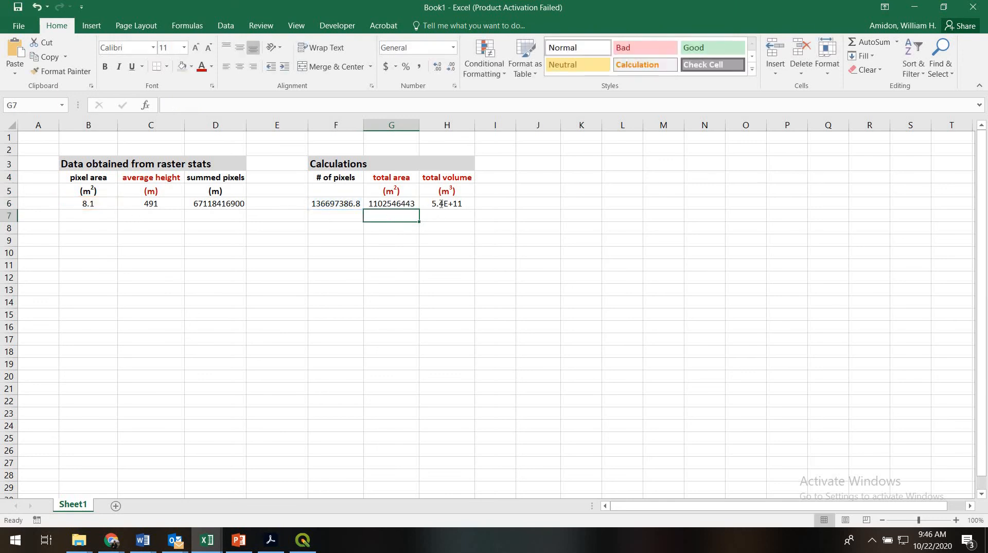
{"action": "double_click", "coordinate": [441, 204]}
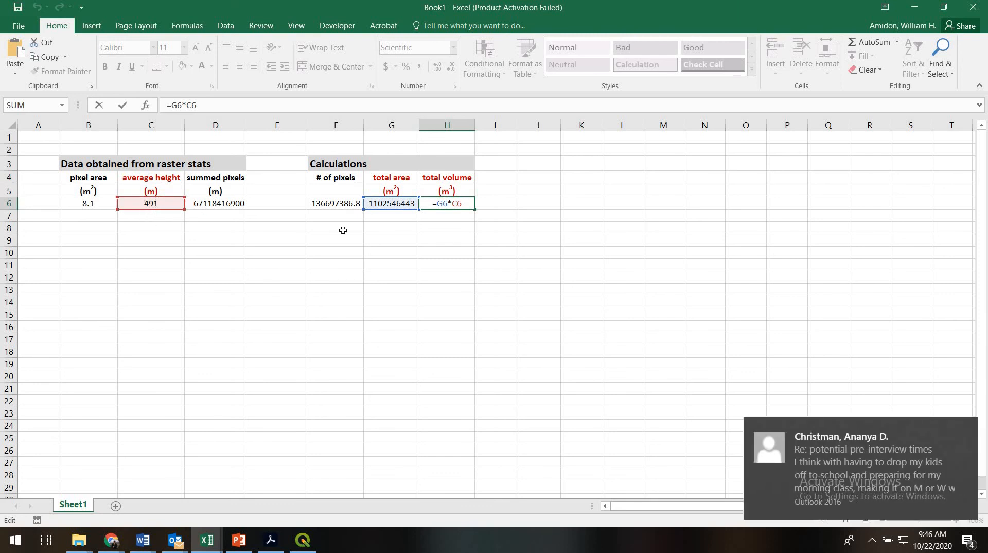
{"action": "key", "text": "Return"}
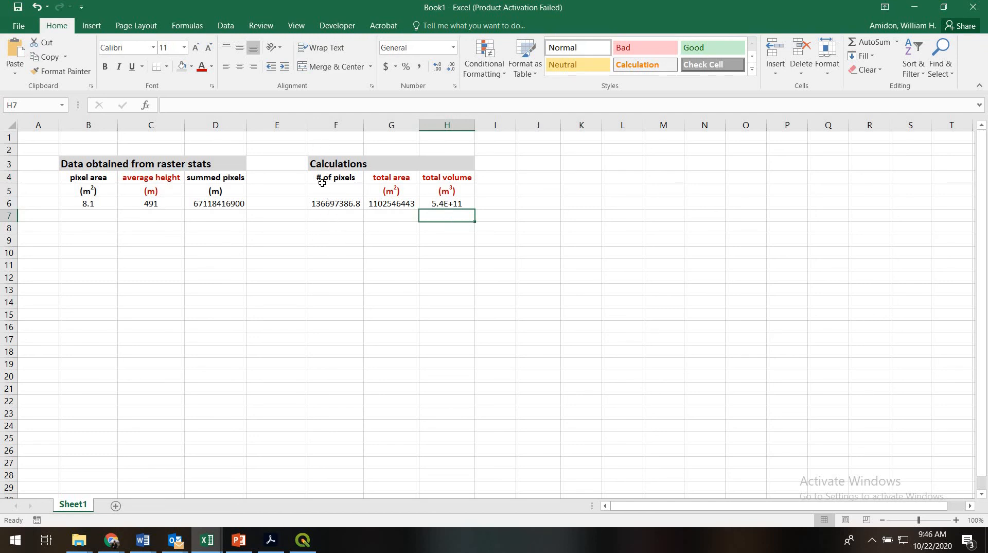
{"action": "left_click", "coordinate": [324, 205]}
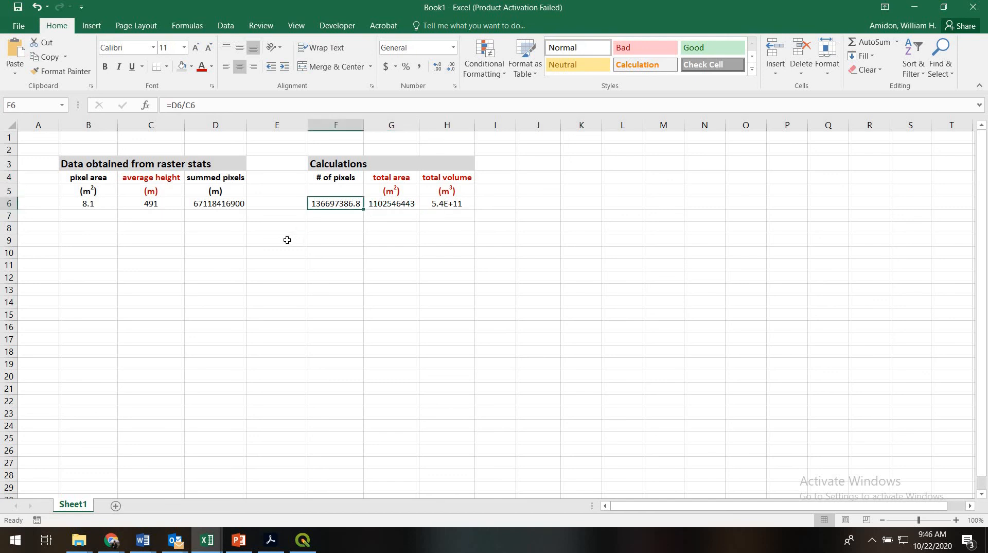